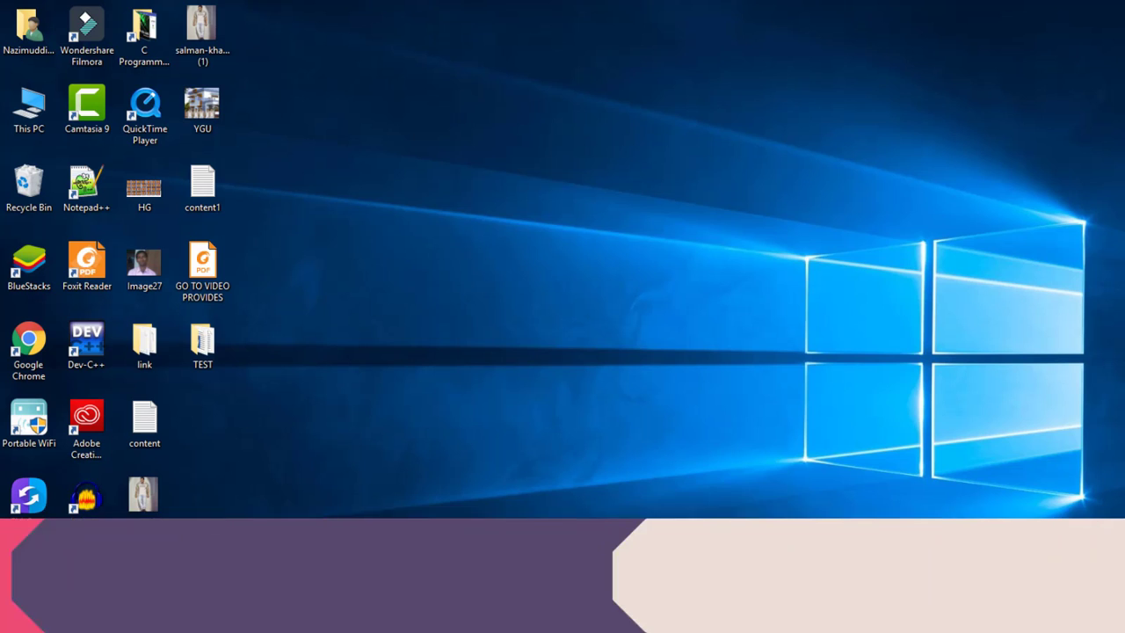
- Search the Start menu for 'word' and launch Word 2016
key(super)
text(word)
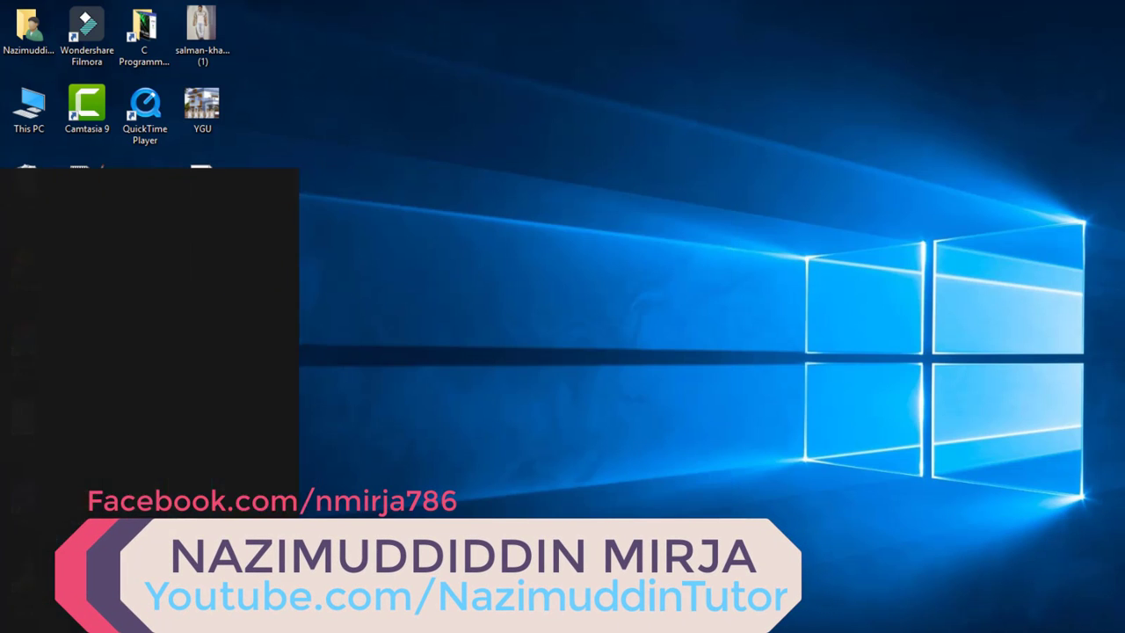
key(Return)
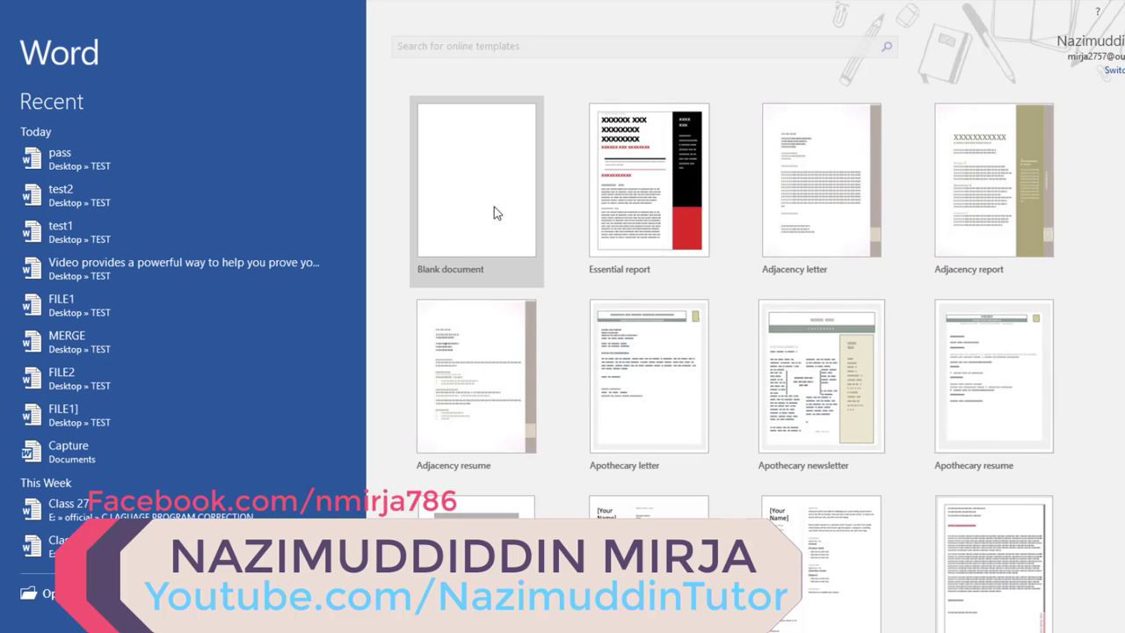
- Create a new blank document, Document1, from the Word start screen
click(457, 216)
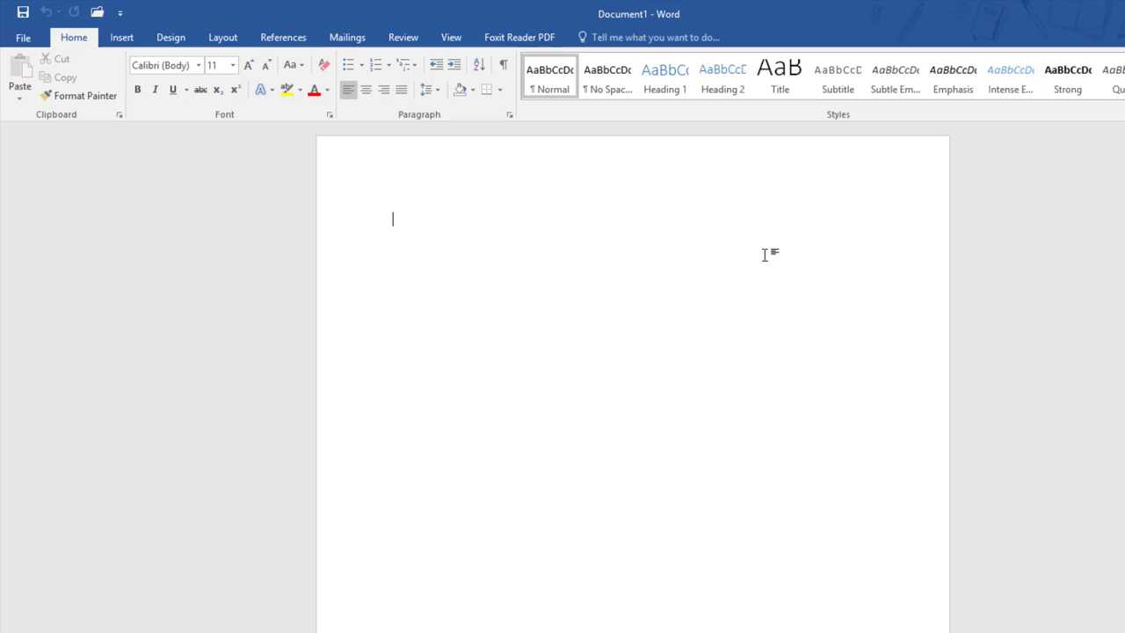
- Start recording a macro named 'test' stored in Normal.dotm for all documents
click(447, 33)
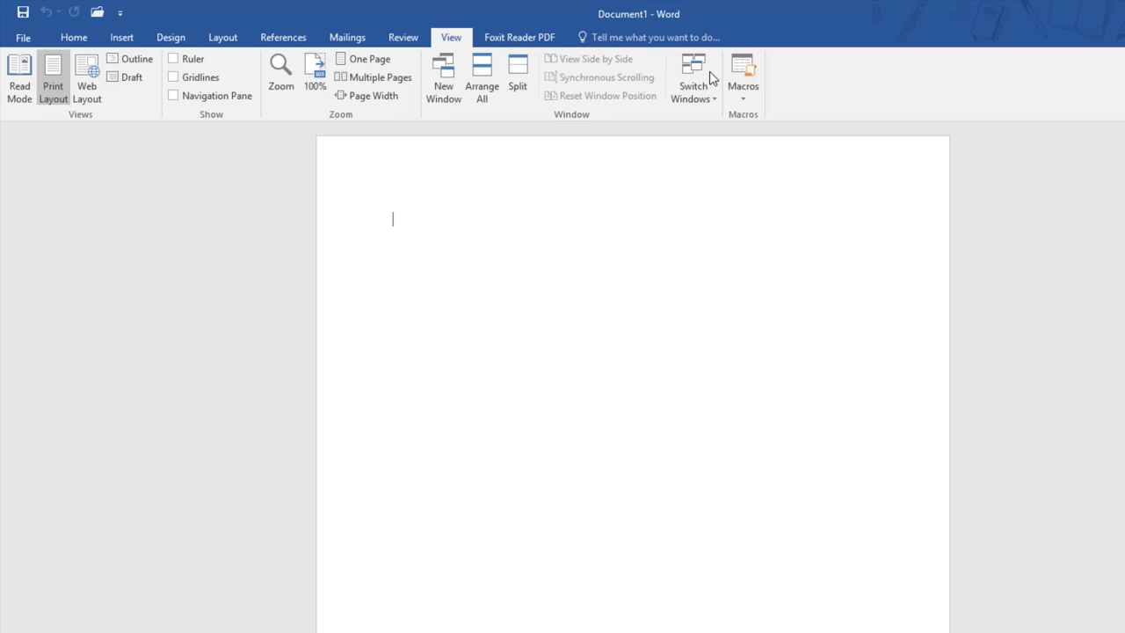
click(747, 100)
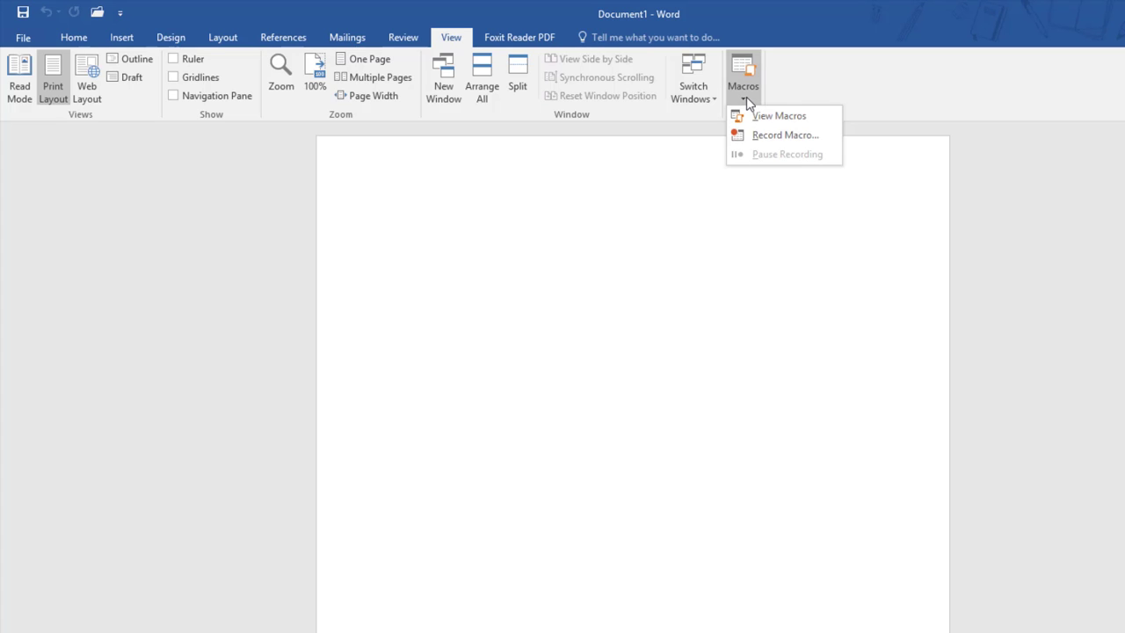
click(776, 144)
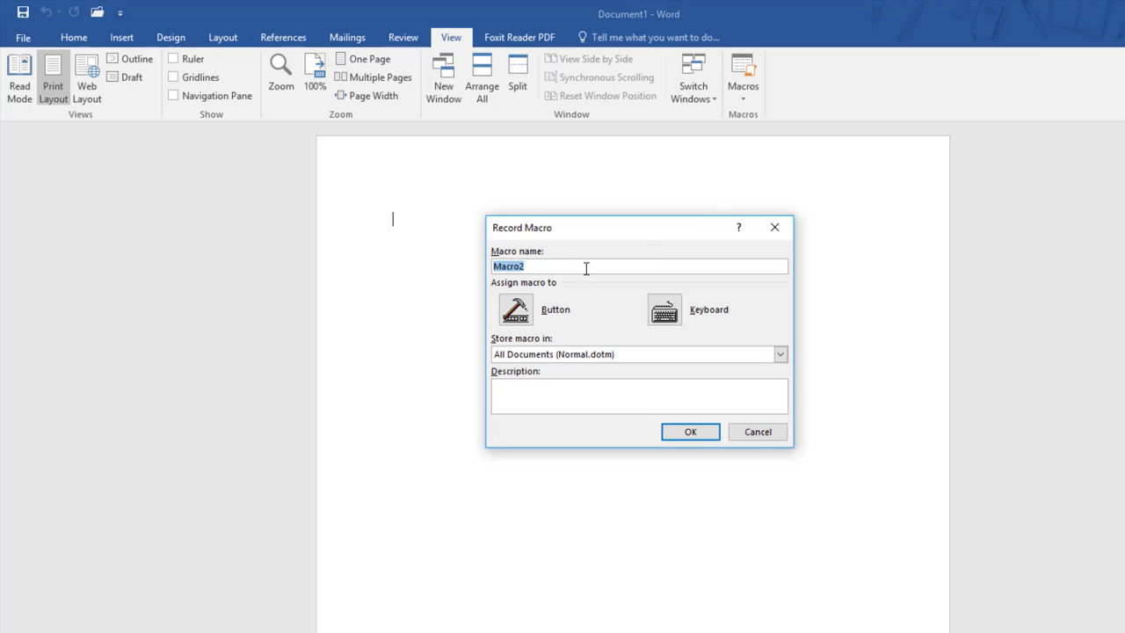
text(test)
click(691, 431)
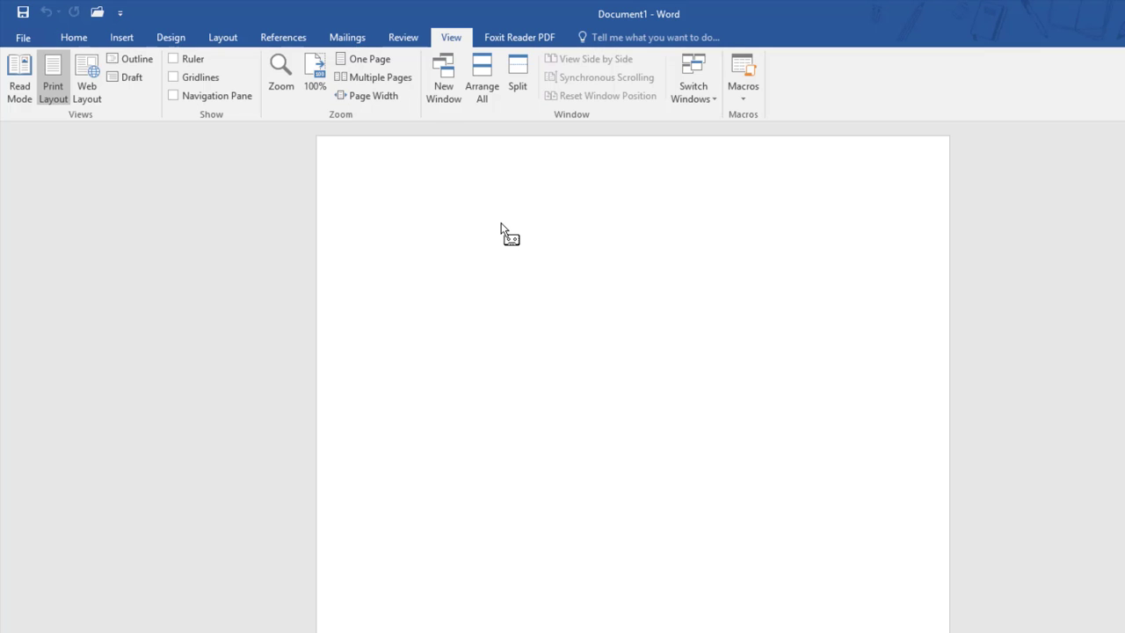
- Type the author's name, then 'aria' on a second line while recording
text(Nazi)
text(muddin )
text(Mirja)
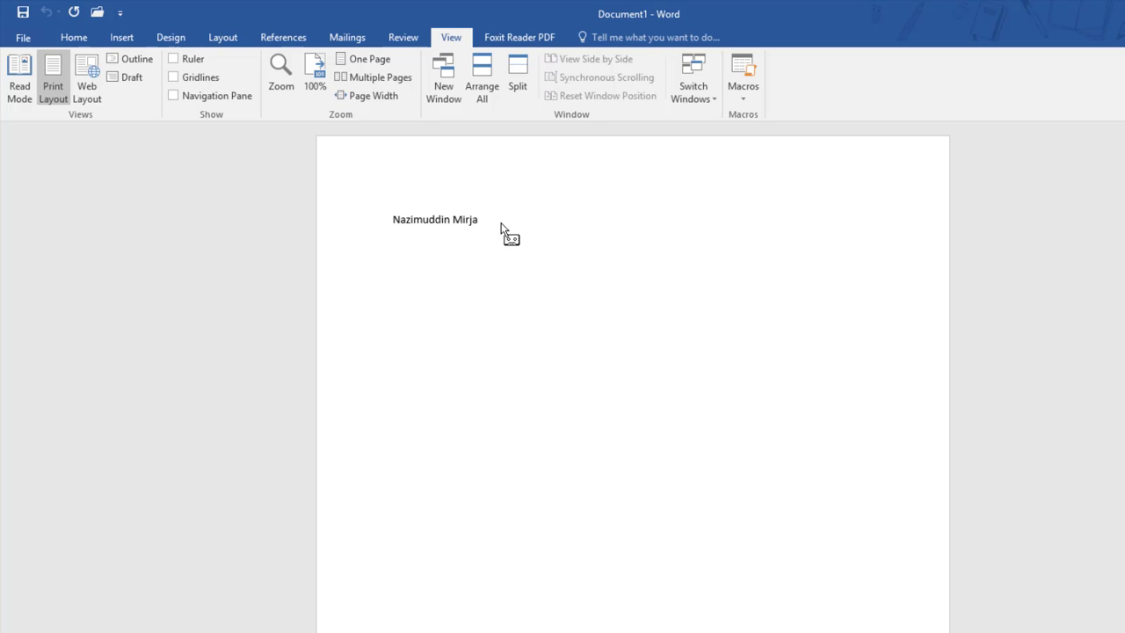
key(Return)
text(aria)
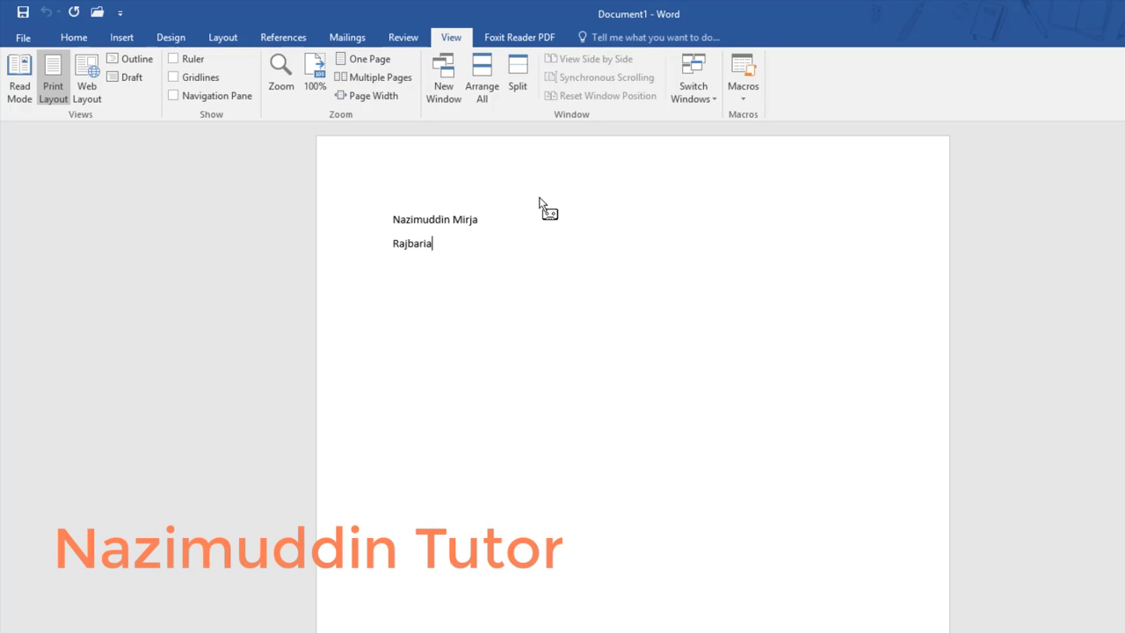
click(743, 92)
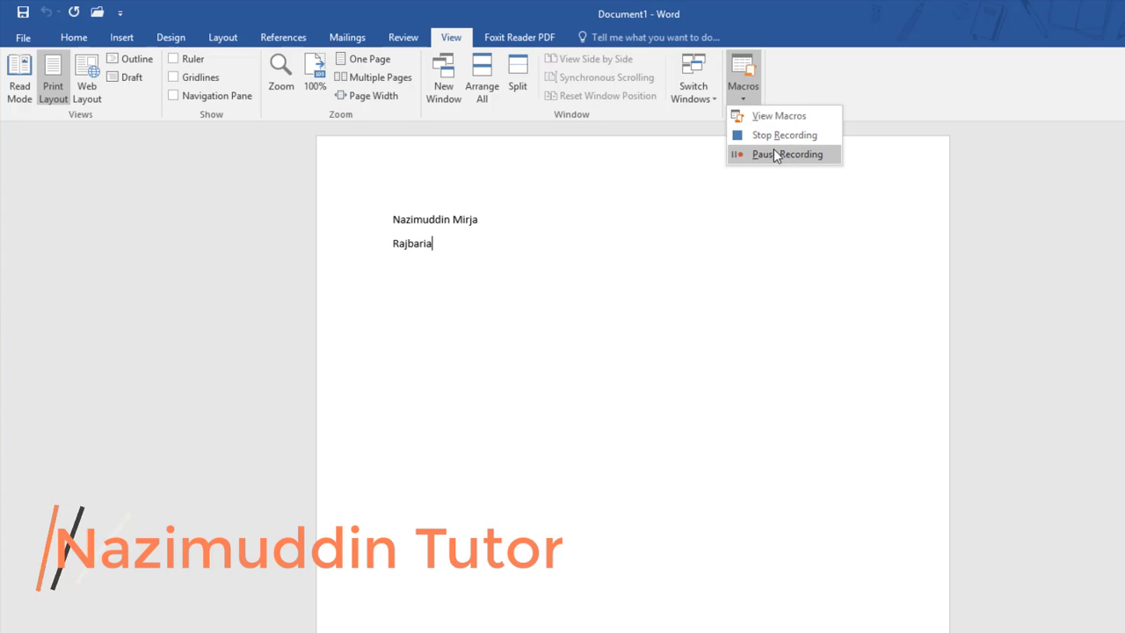
- Pause the macro recording and add an unrecorded 'Jadurhati' line
click(809, 153)
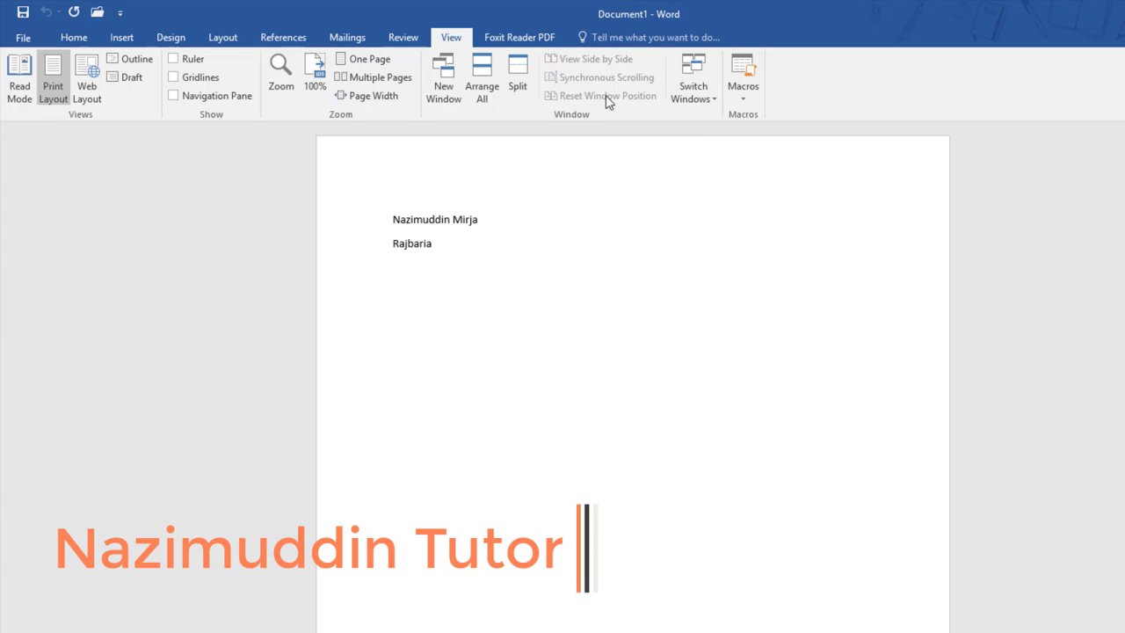
click(745, 107)
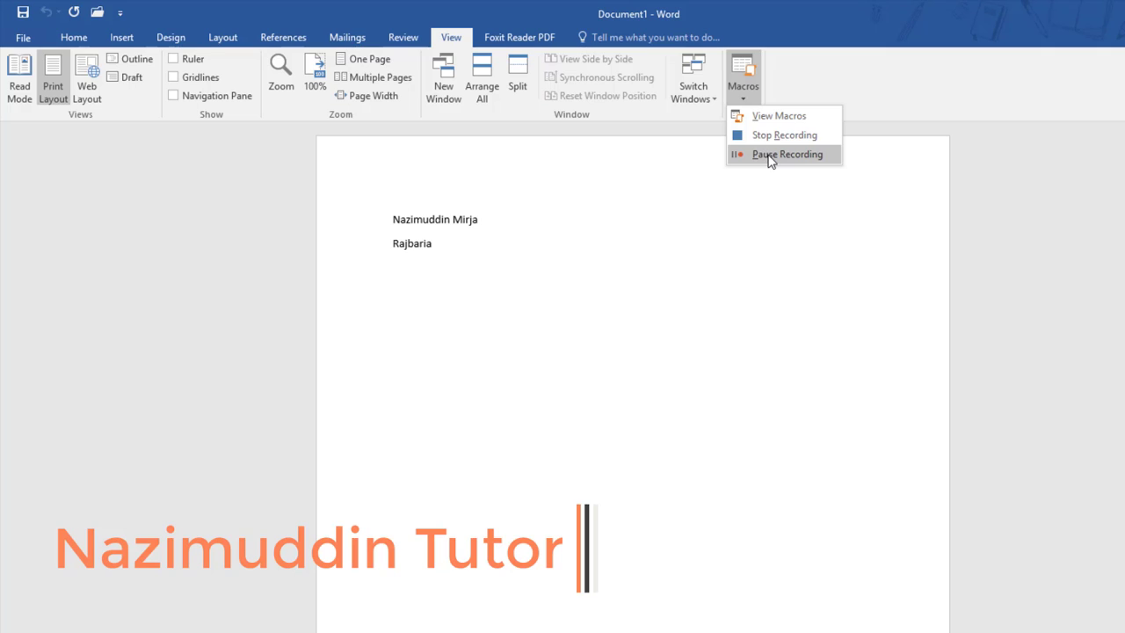
click(770, 154)
key(Return)
text(Jadurhati)
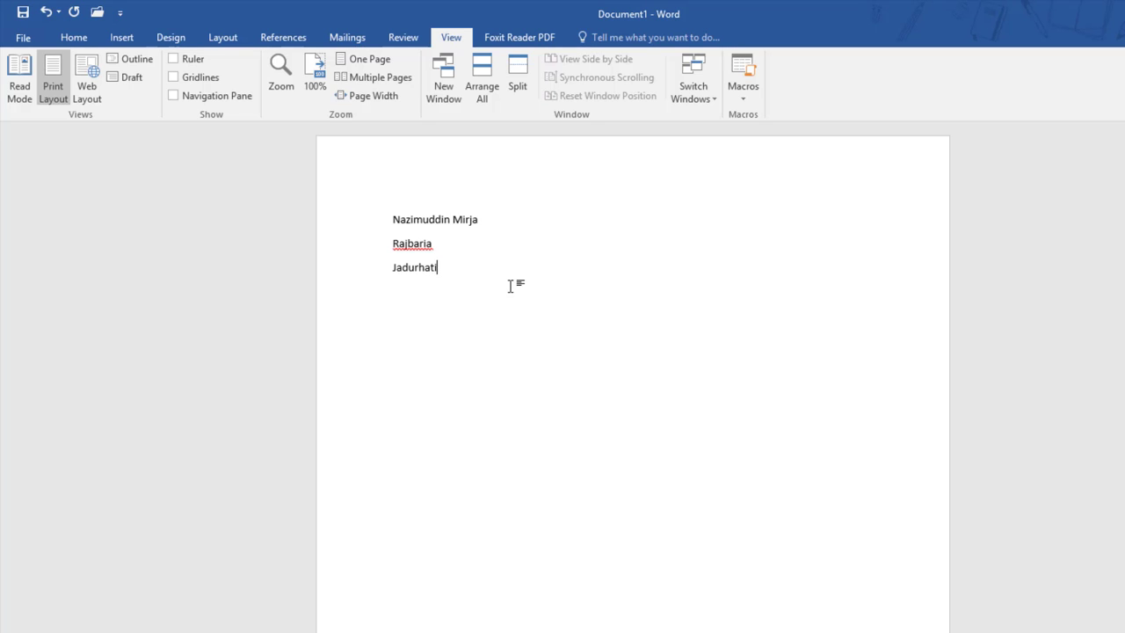
key(Return)
- Resume recording and type 'baduria' as the fourth line
click(743, 104)
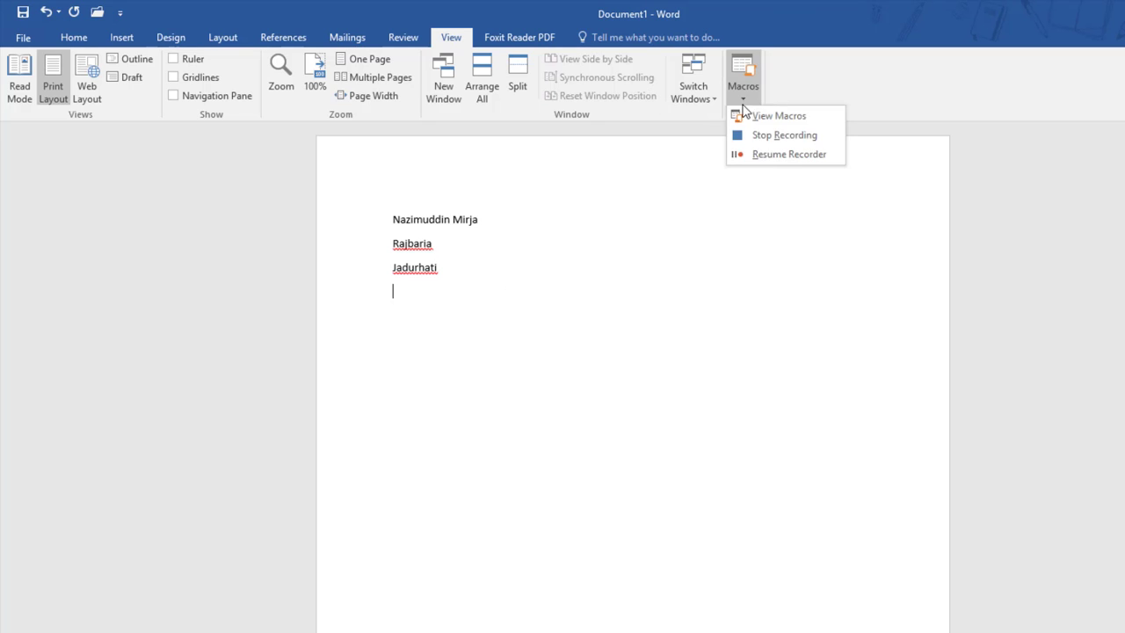
click(768, 154)
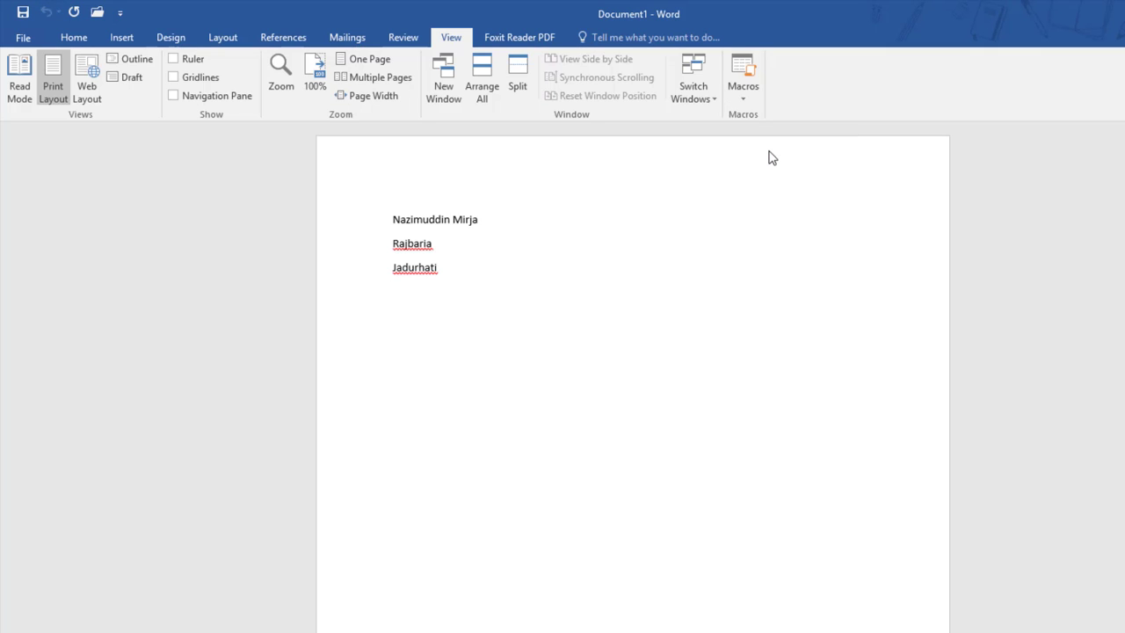
text(baduri)
text(a)
key(Return)
- Select the first two lines with Shift+arrow keys while recording
click(743, 95)
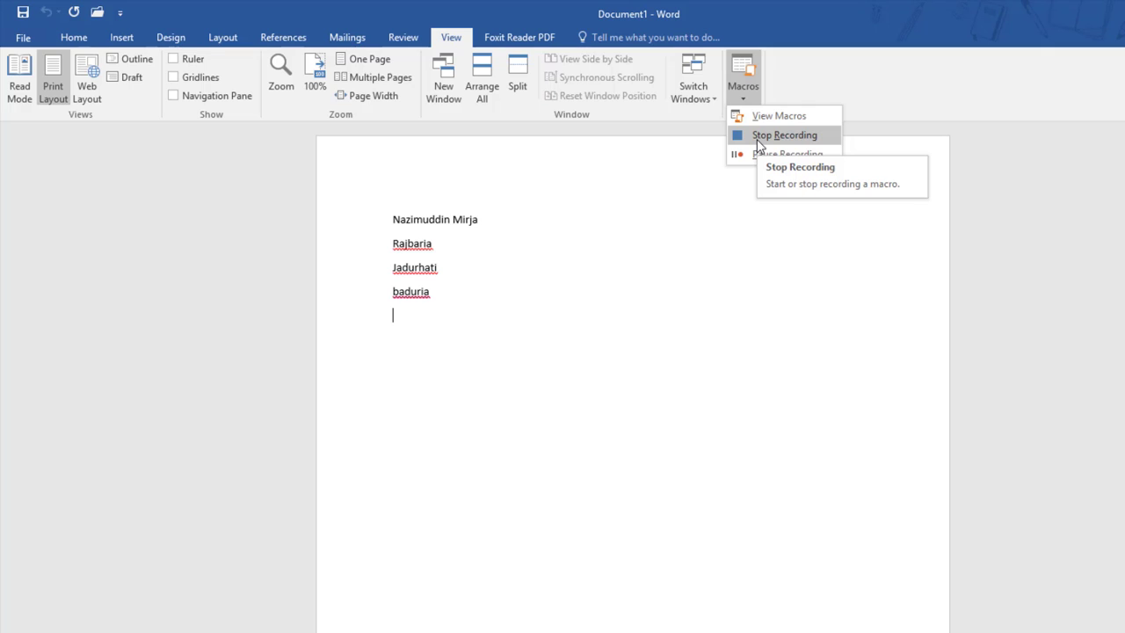
click(450, 274)
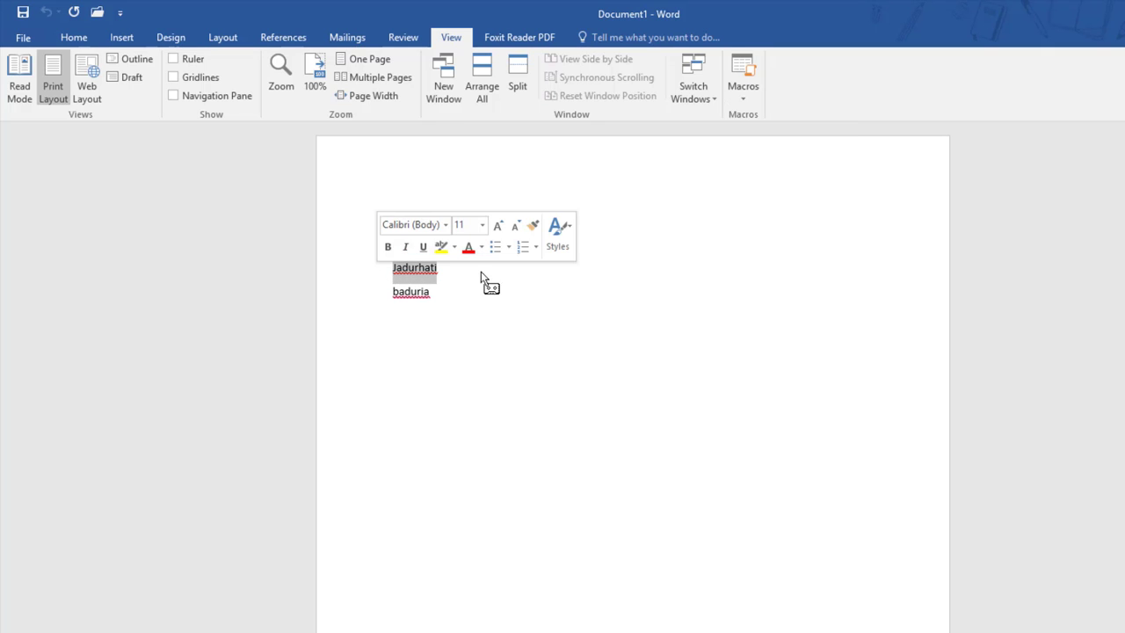
key(Down)
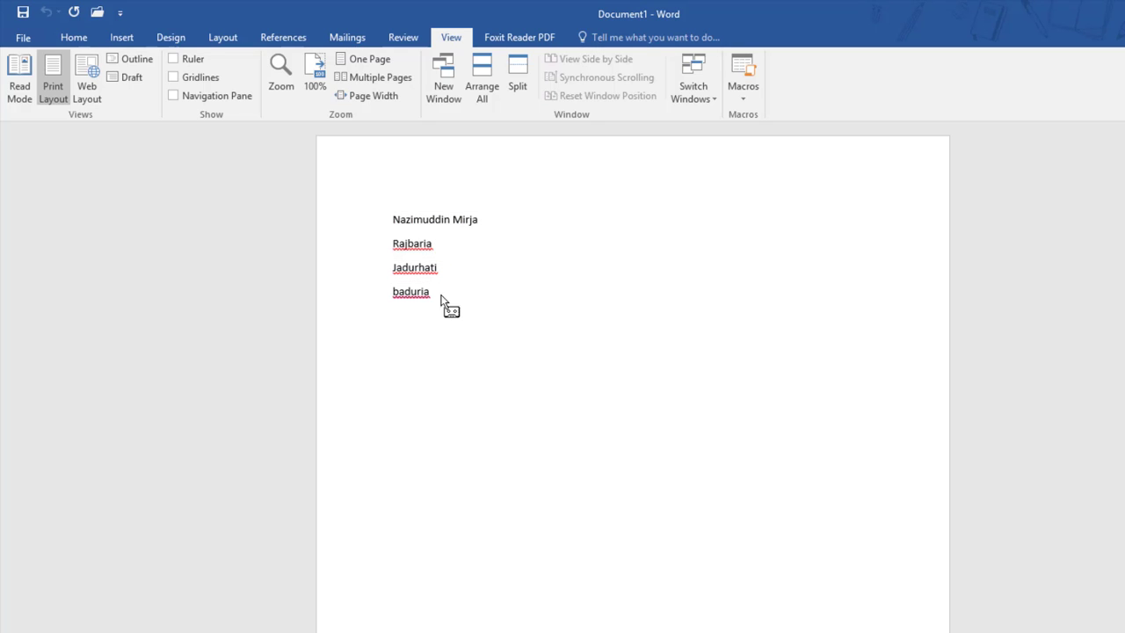
key(shift+Home)
key(Up)
key(Up)
key(Up)
key(End)
key(Home)
key(shift+Down)
key(shift+Down)
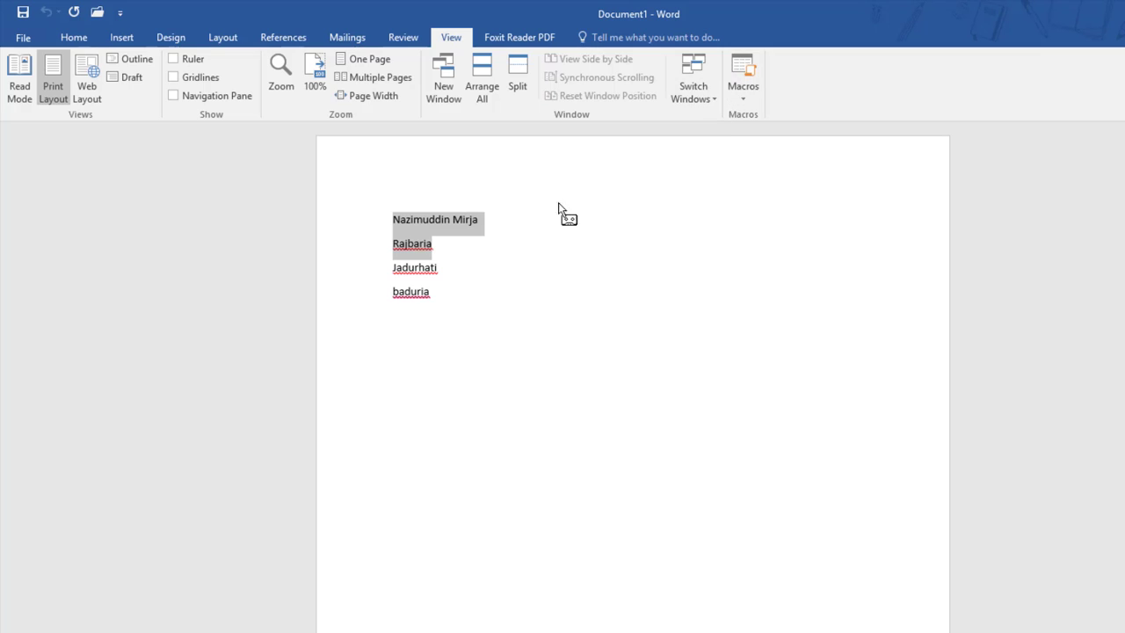
- Stop recording the 'test' macro and clear the selection
click(729, 99)
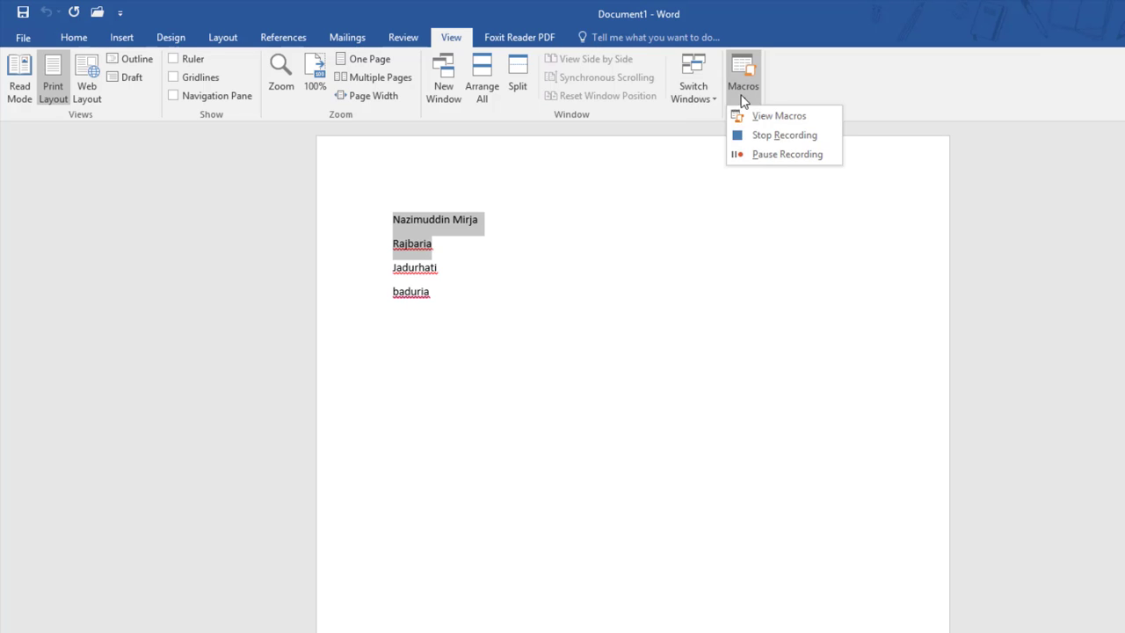
click(774, 138)
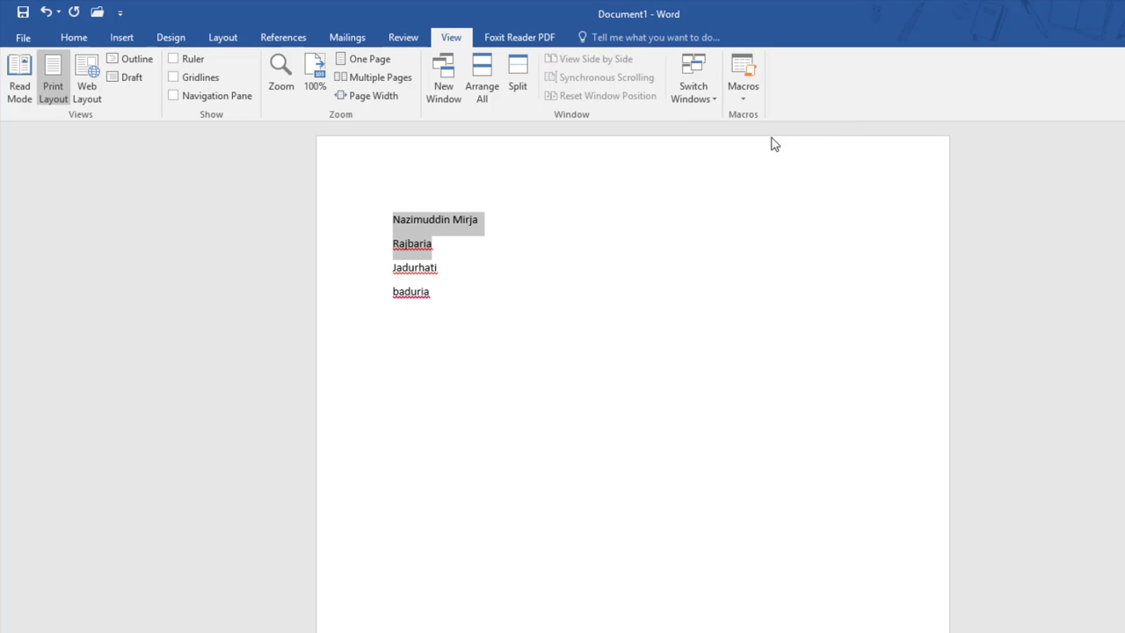
click(479, 315)
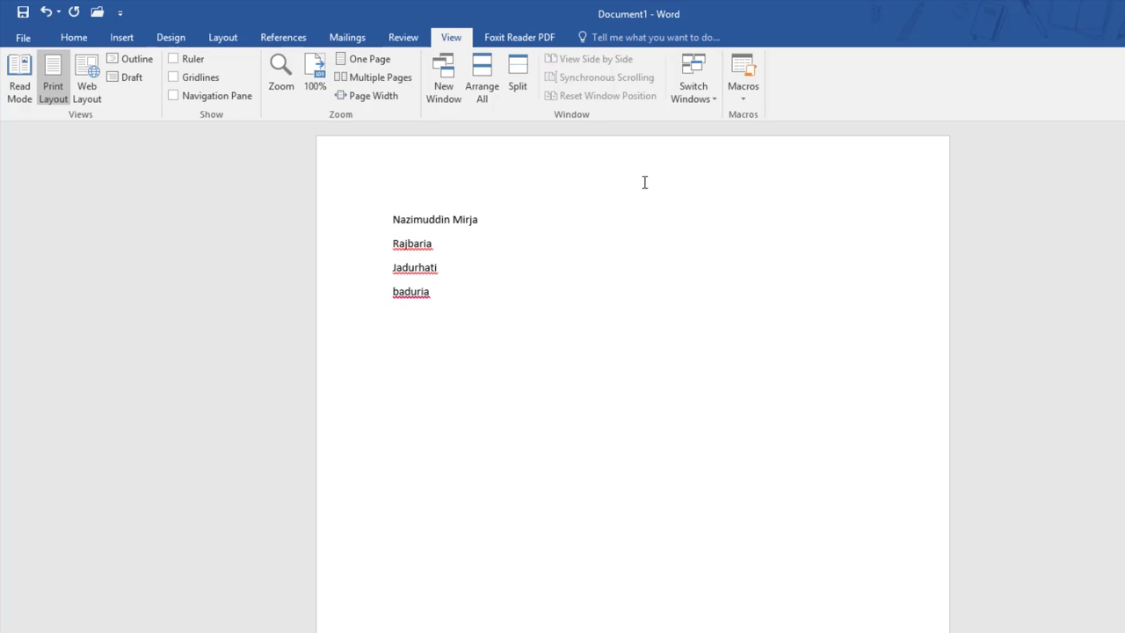
- Run the 'test' macro, appending a name line and 'Rajbariabaduria' below the text
click(736, 99)
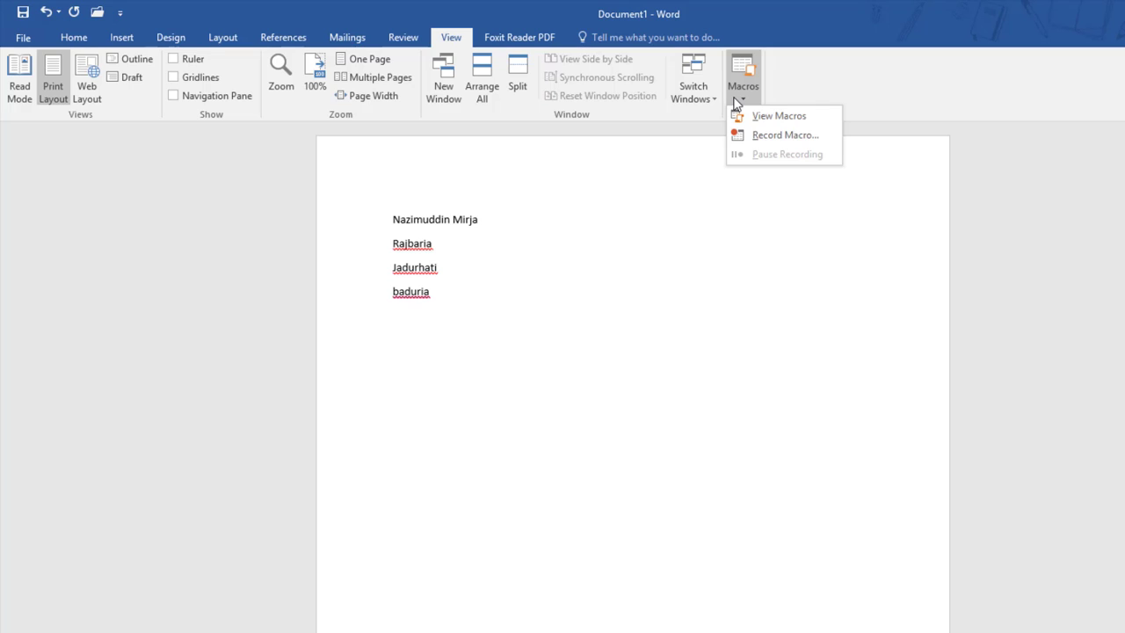
click(771, 121)
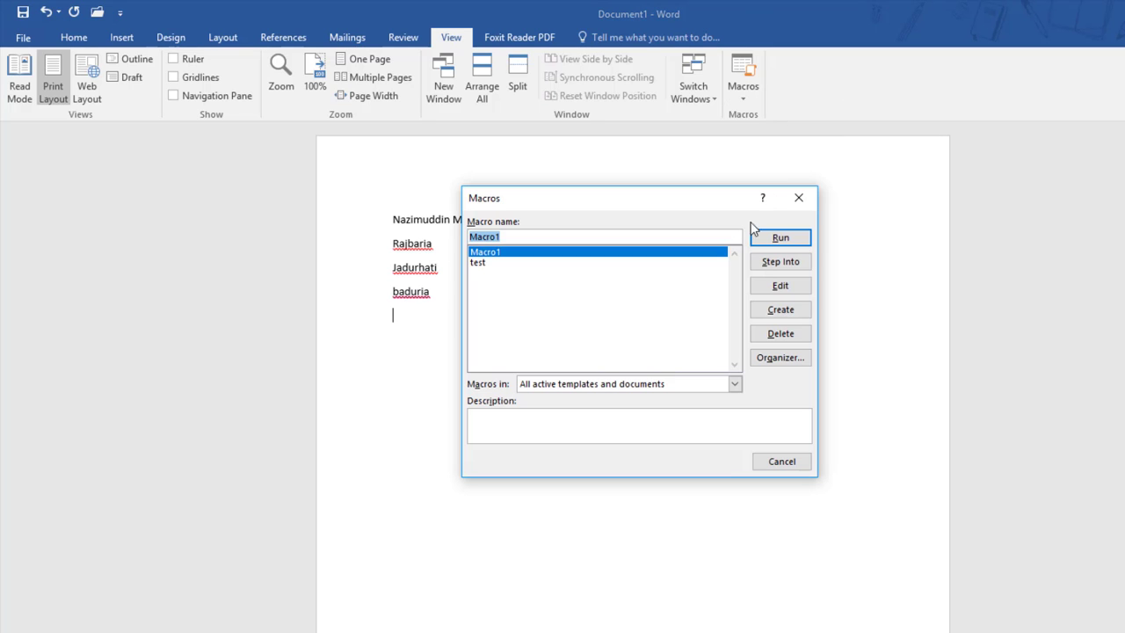
click(490, 264)
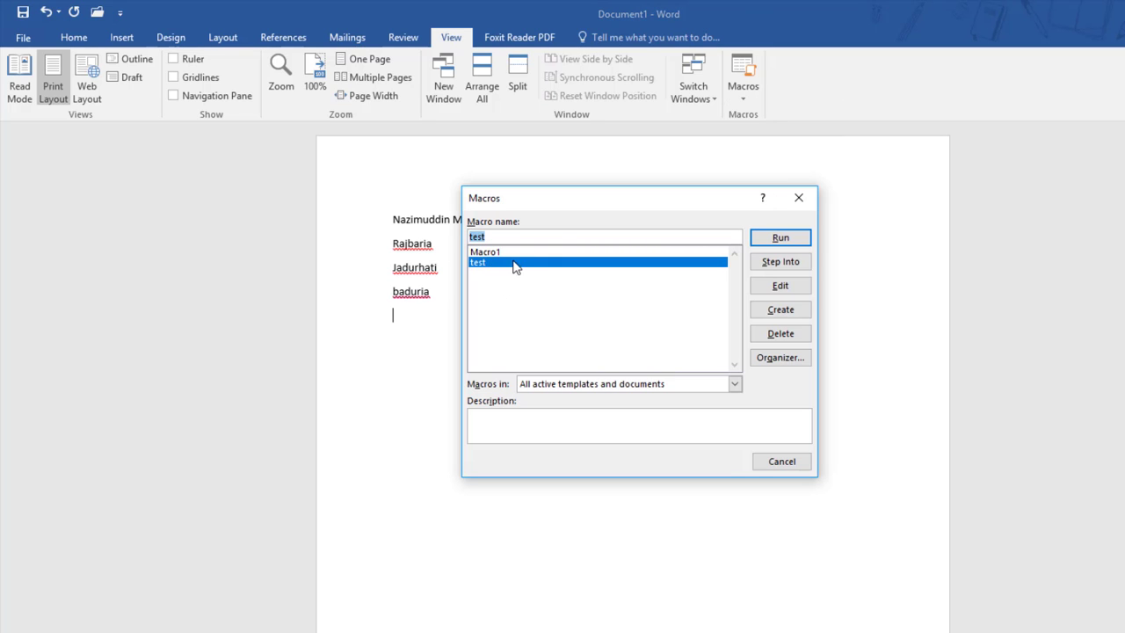
drag(584, 198, 873, 181)
click(1069, 220)
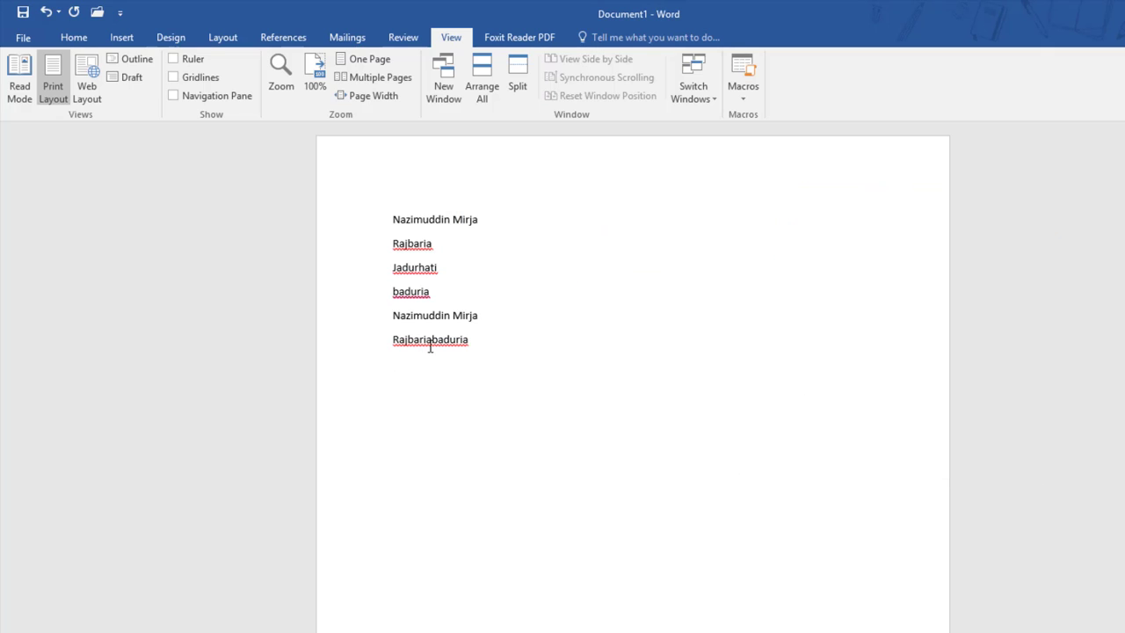
mouse_move(432, 341)
mouse_down()
mouse_move(392, 341)
mouse_move(475, 341)
mouse_up()
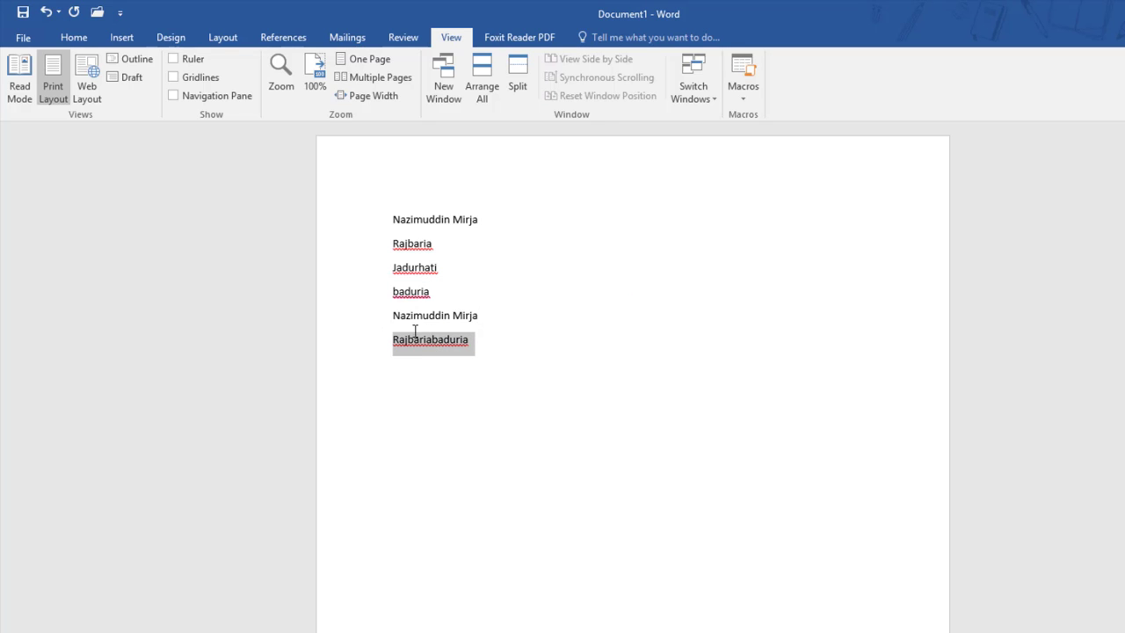
click(384, 318)
click(505, 362)
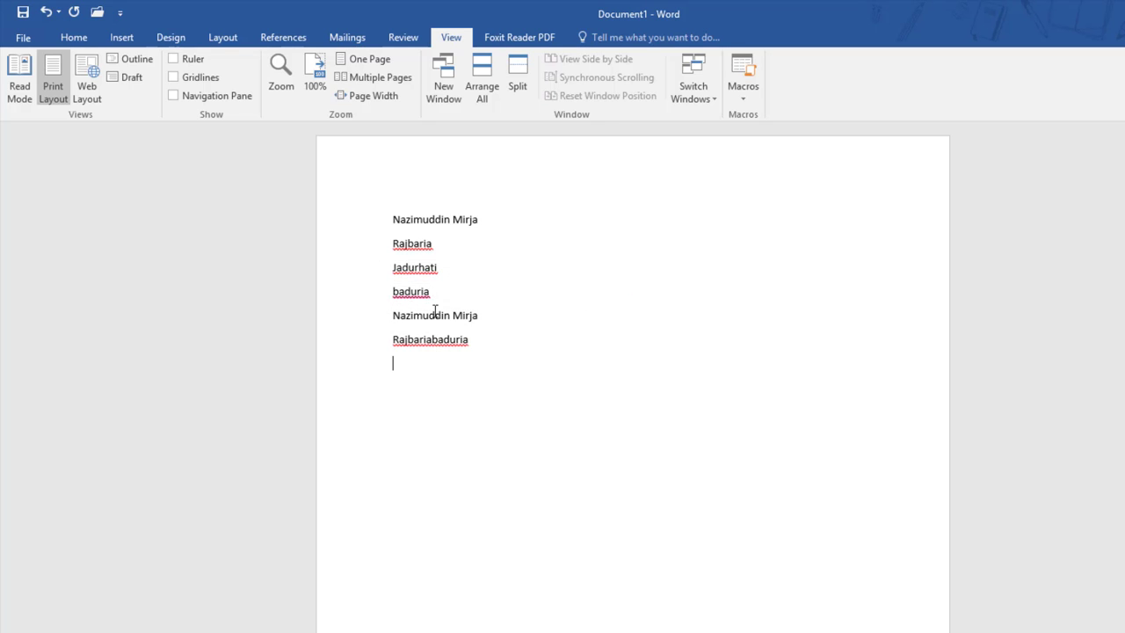
drag(442, 275, 390, 280)
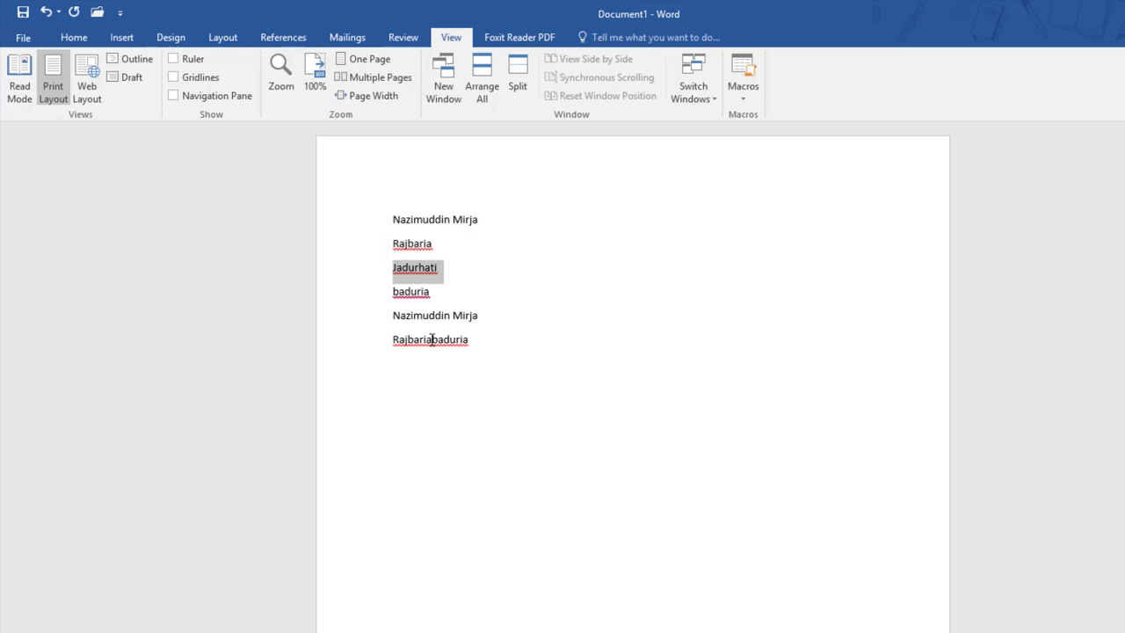
click(511, 366)
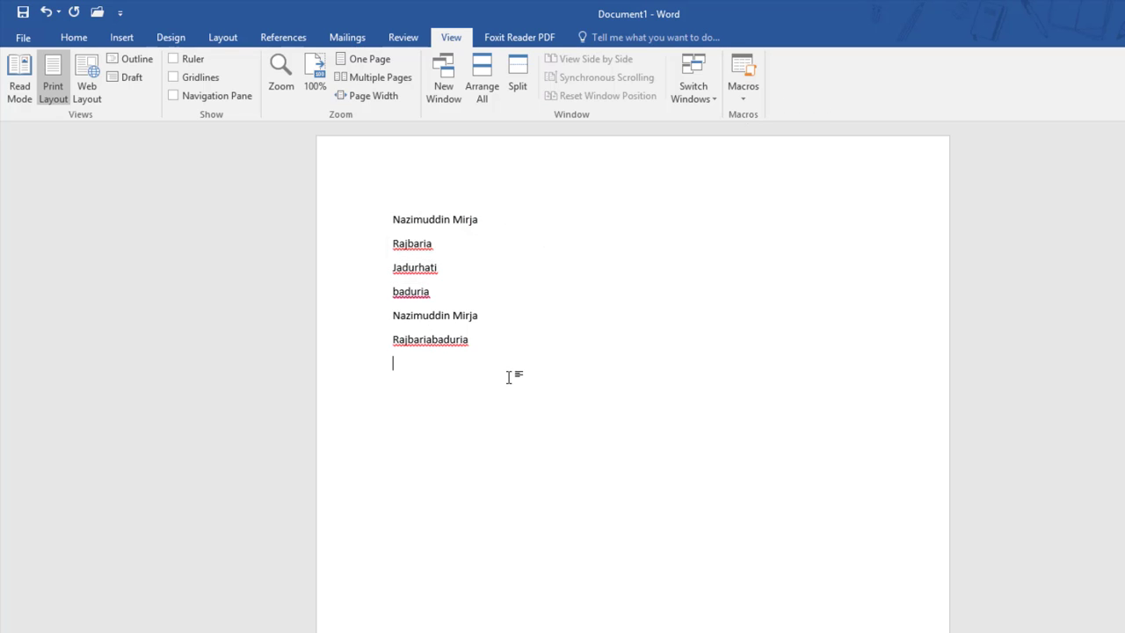
click(743, 88)
- Run 'test' again, then select the two added lines and the word 'Jadurhati'
click(773, 115)
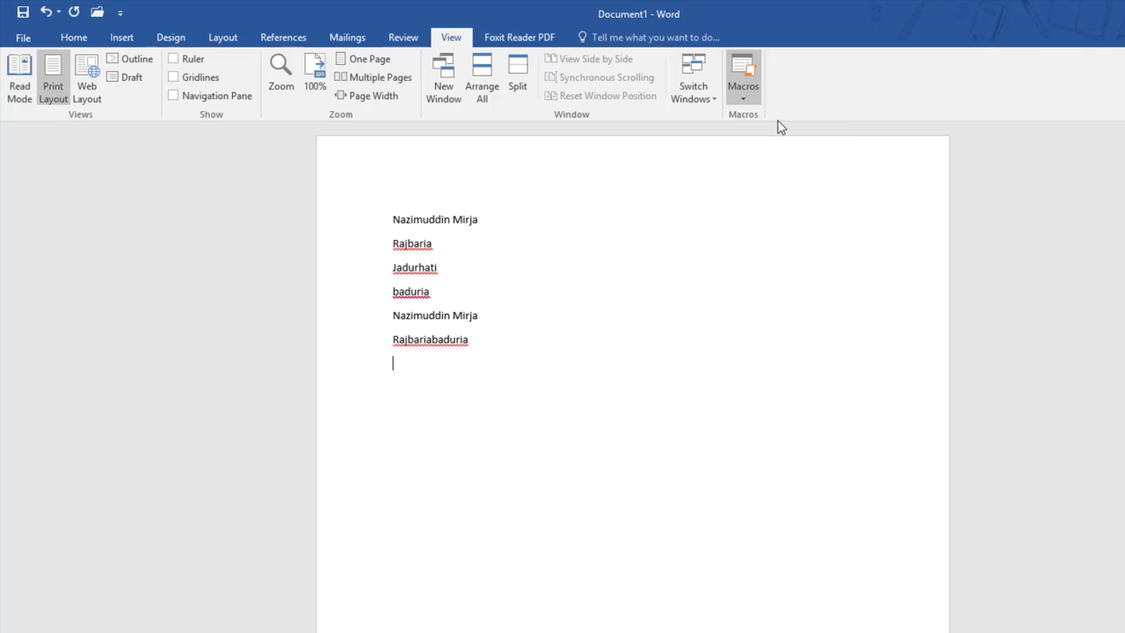
click(768, 245)
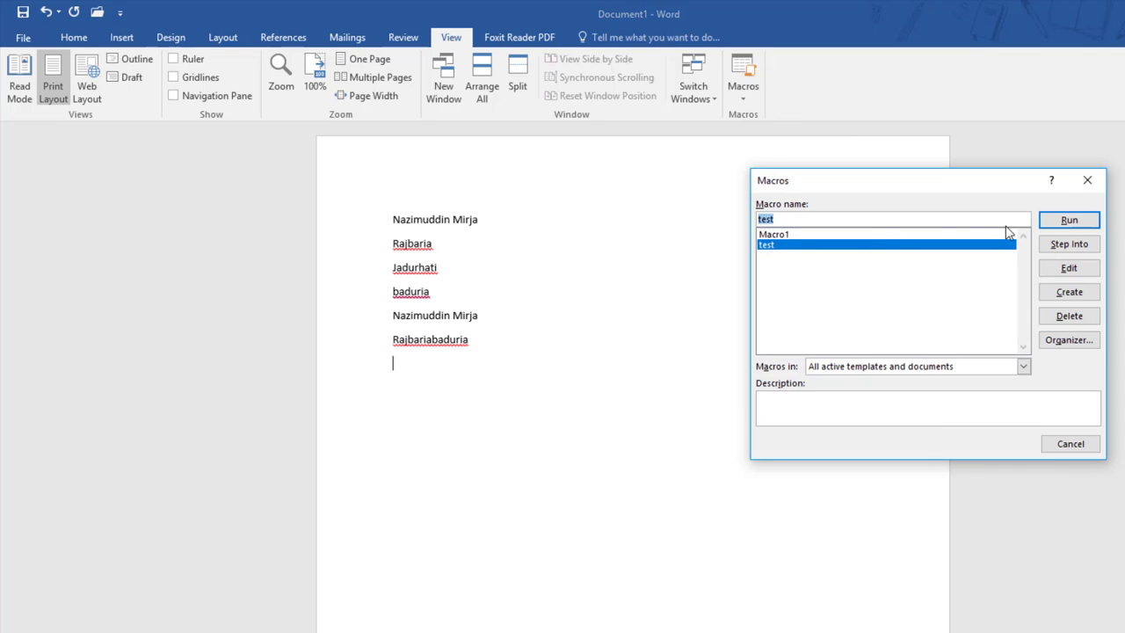
click(1069, 220)
drag(485, 397, 393, 363)
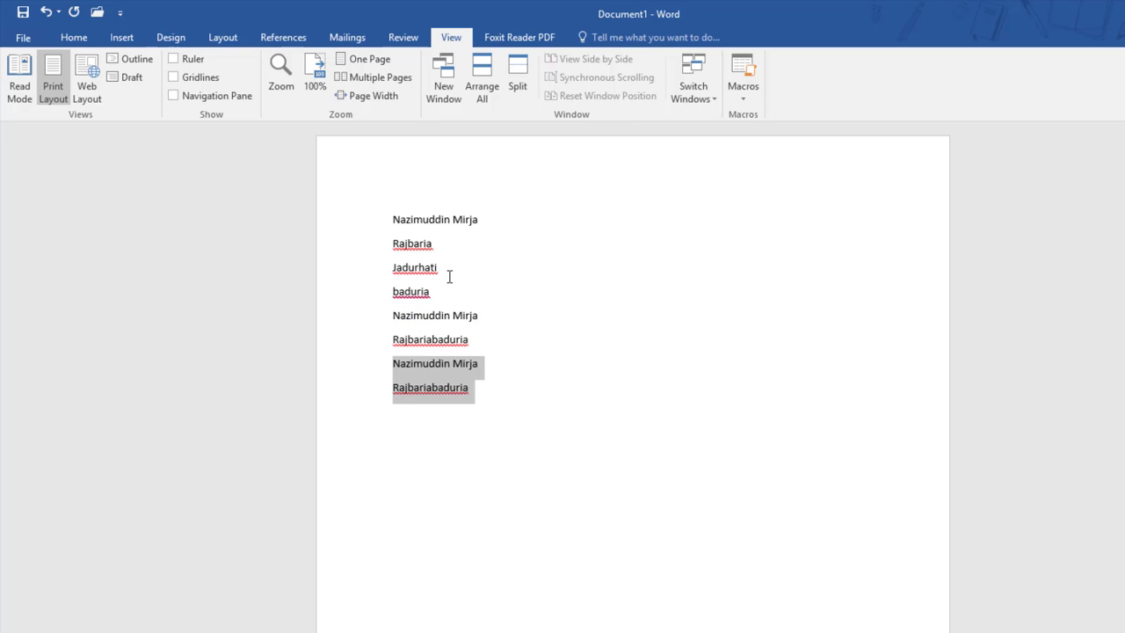
mouse_move(450, 269)
mouse_down()
mouse_move(477, 261)
mouse_move(393, 246)
mouse_move(389, 268)
mouse_up()
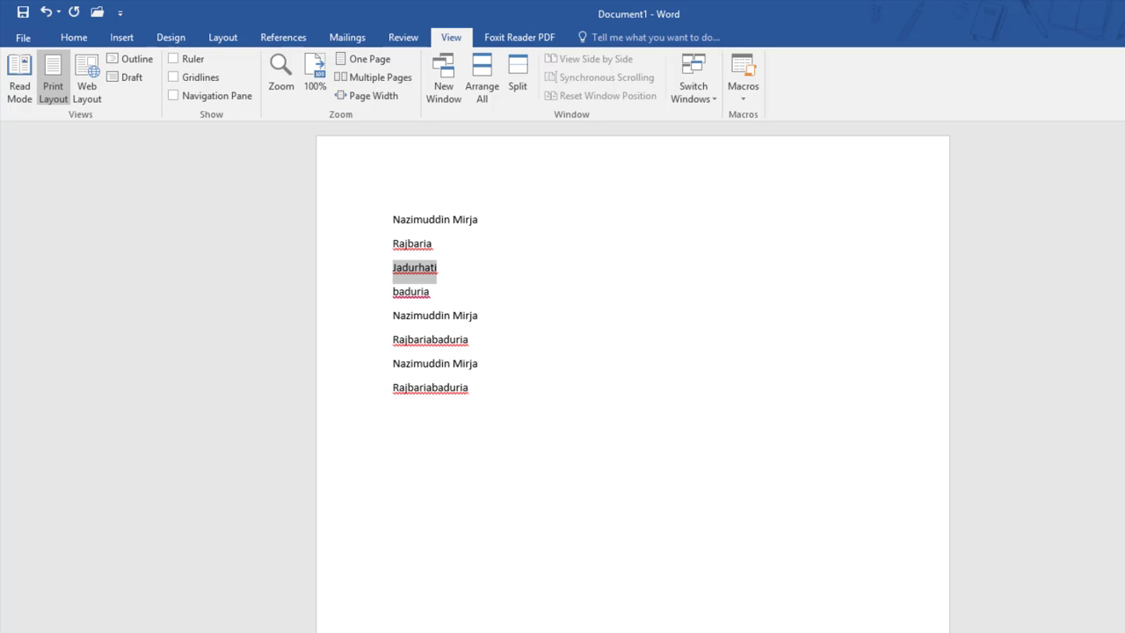
- Close Word, discarding the changes to Document1
key(alt+F4)
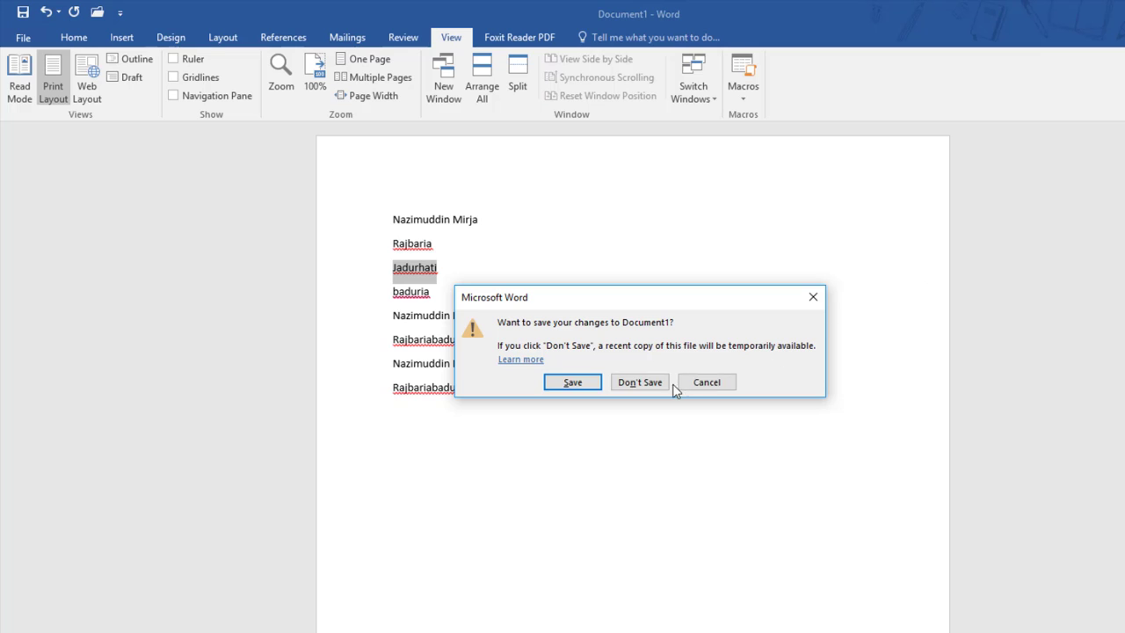
click(661, 384)
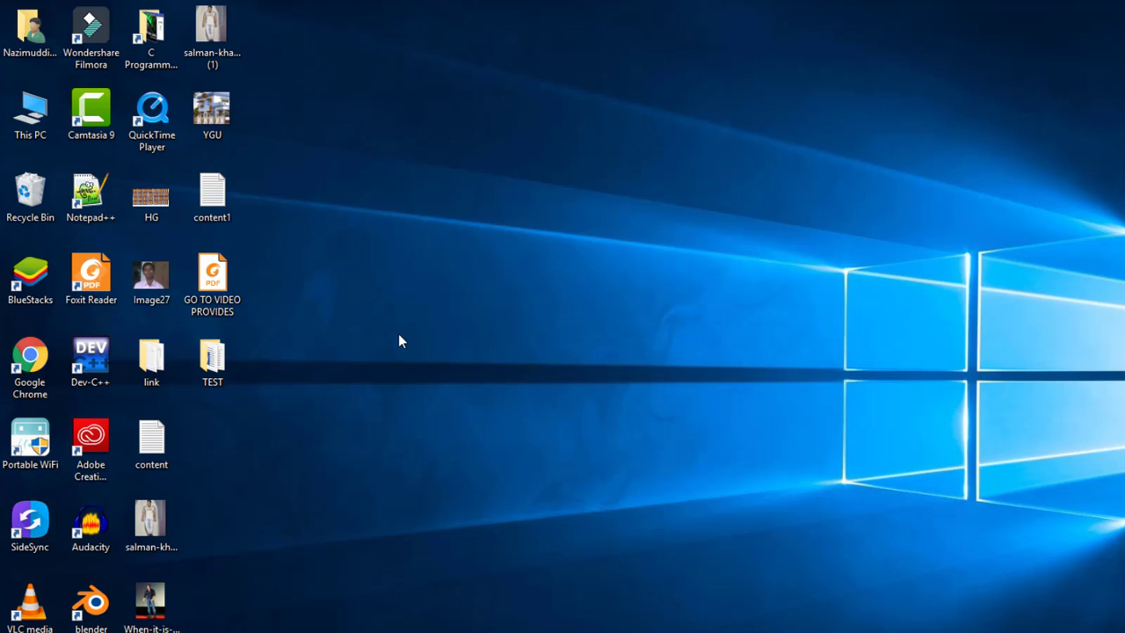
- Relaunch Word 2016 from Start menu search and open a blank Document1
key(super)
text(word)
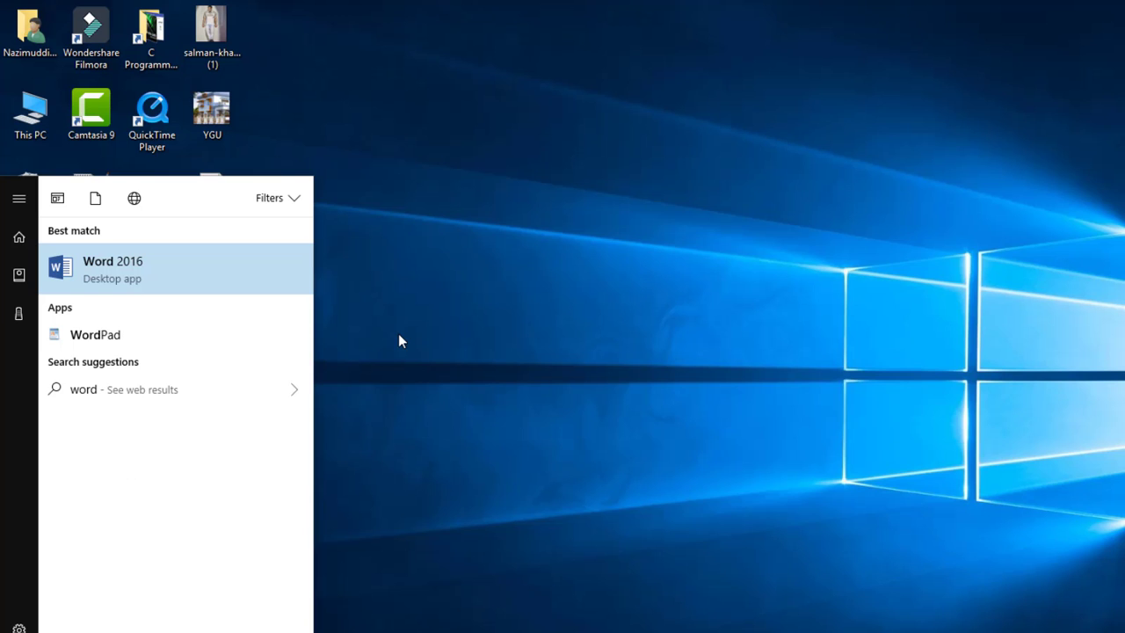
click(197, 283)
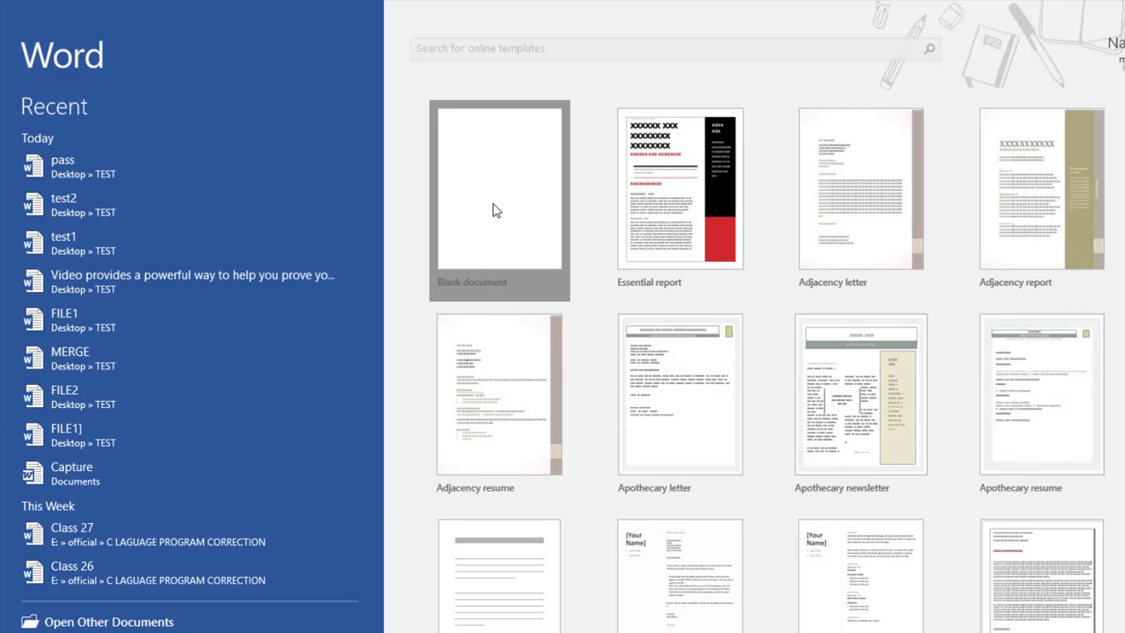
click(488, 218)
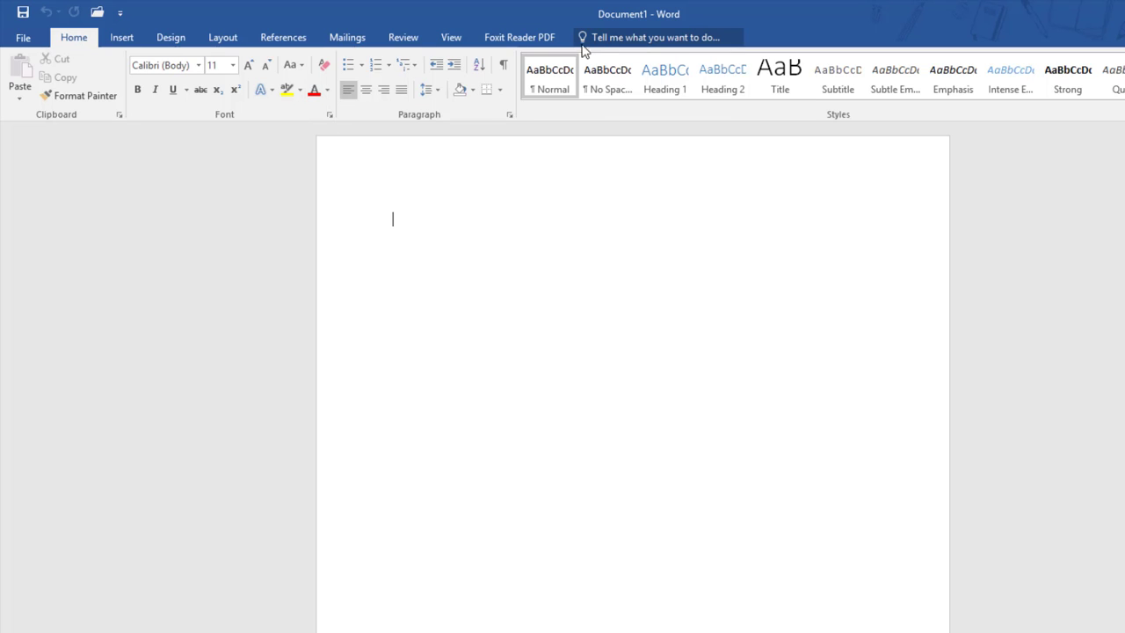
- Run the test macro to add its two lines to the blank document, then reopen the Macros list
click(462, 42)
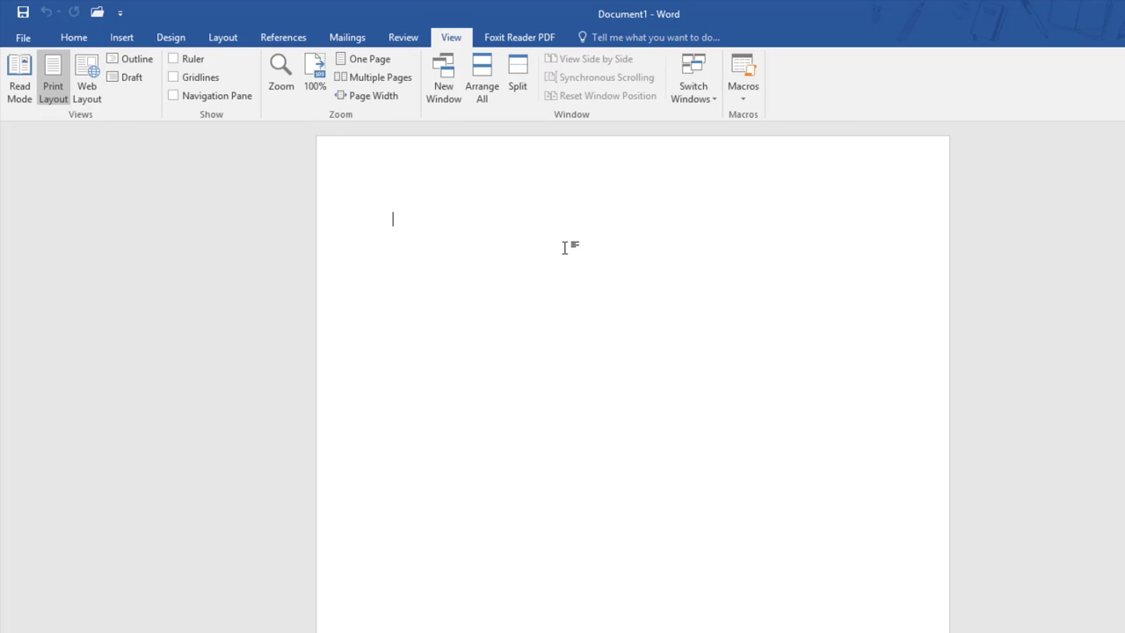
click(744, 99)
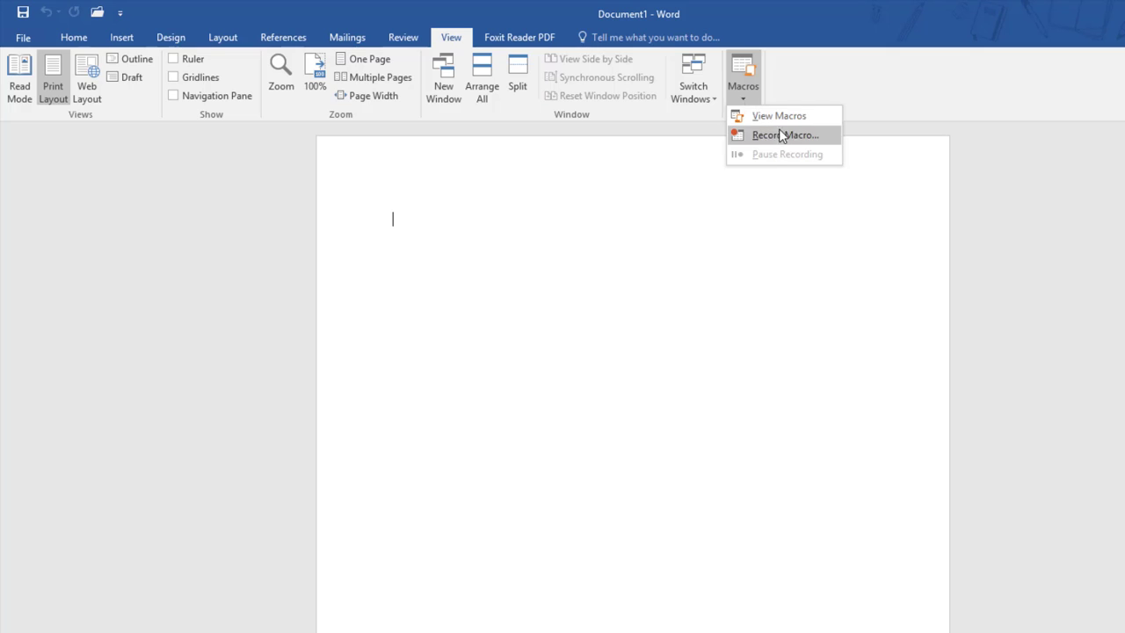
click(785, 115)
click(781, 245)
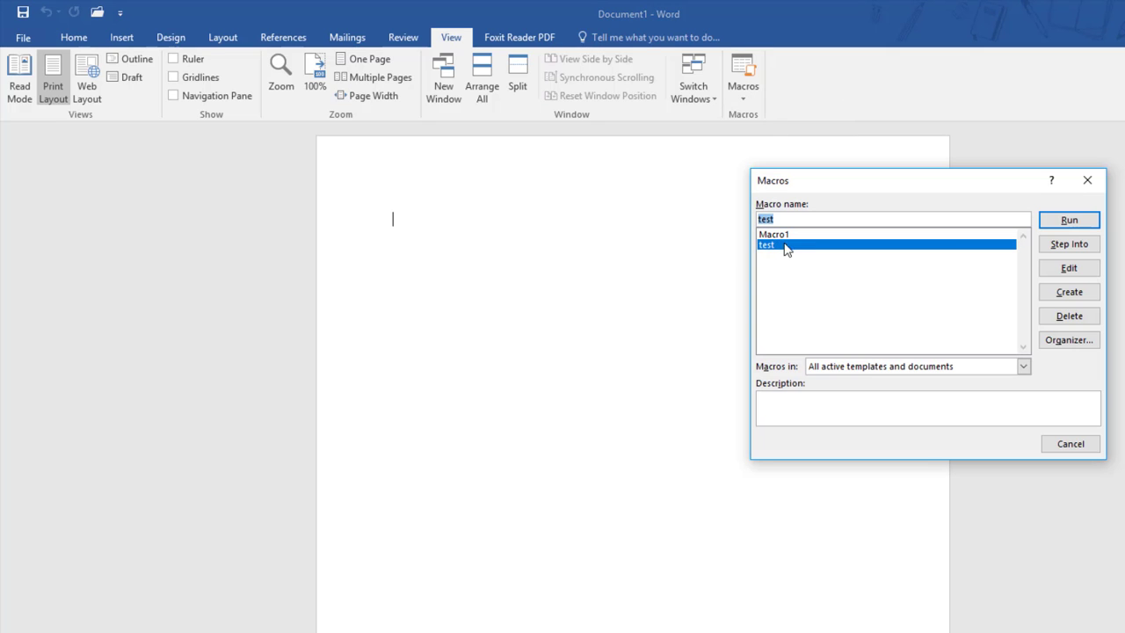
click(1050, 222)
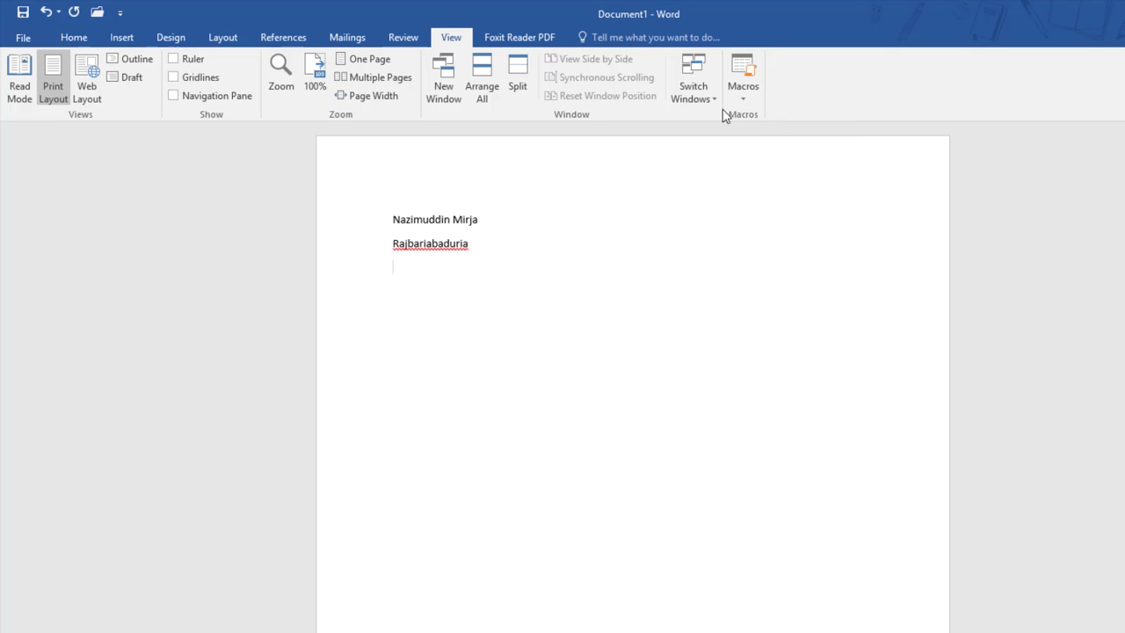
click(744, 97)
click(761, 123)
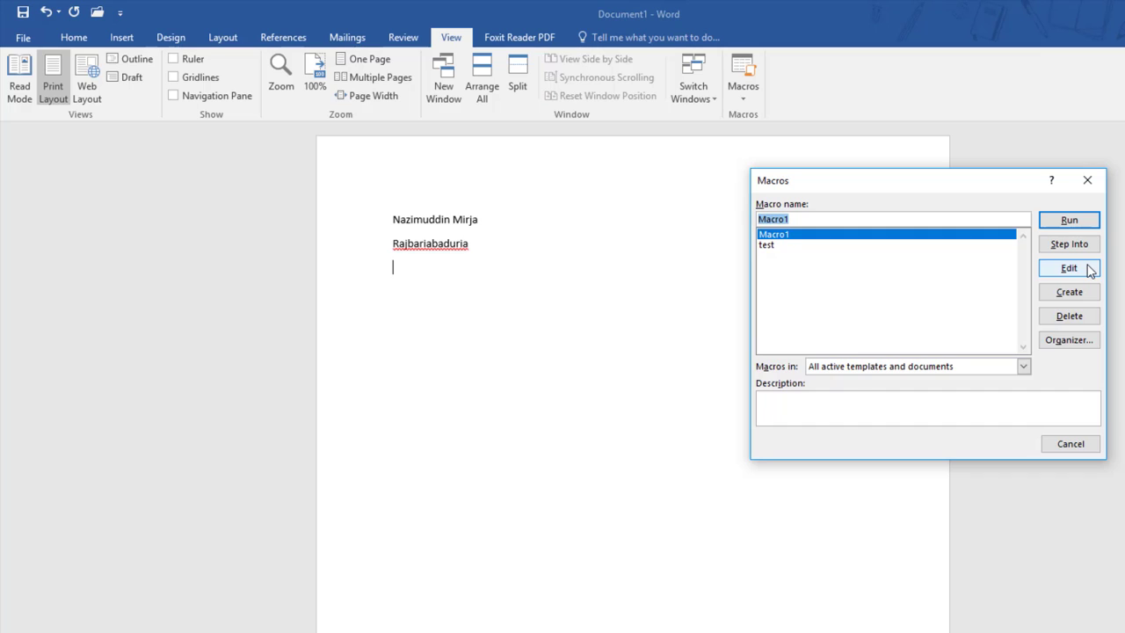
- Inspect the recorded code of Macro1 and test in the VBA editor, then return to Word
click(1089, 269)
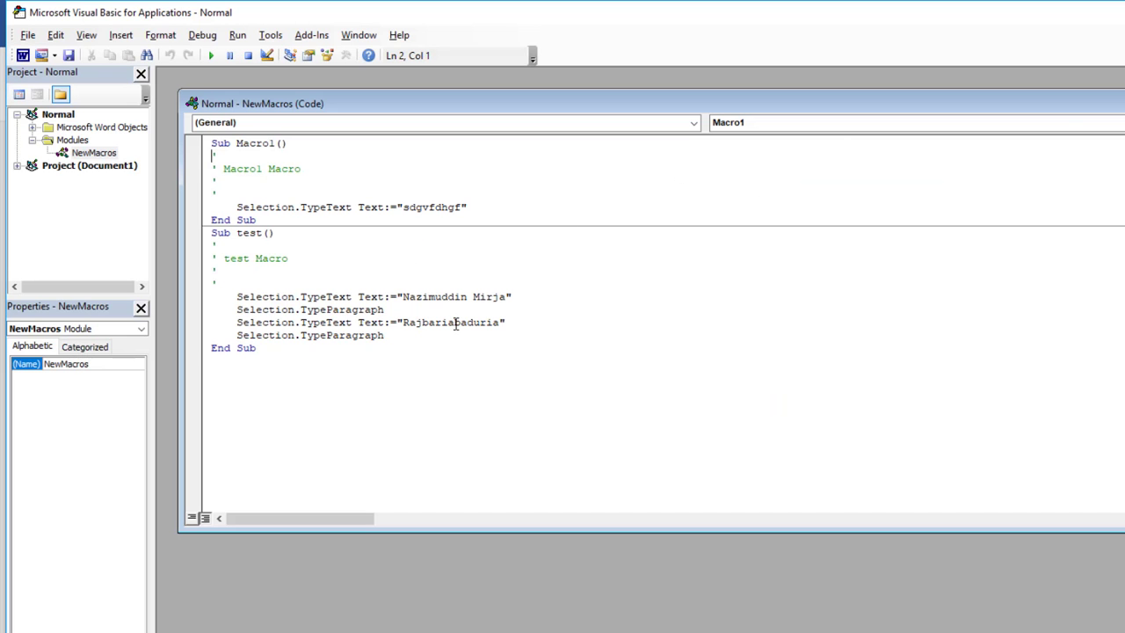
key(ctrl+F4)
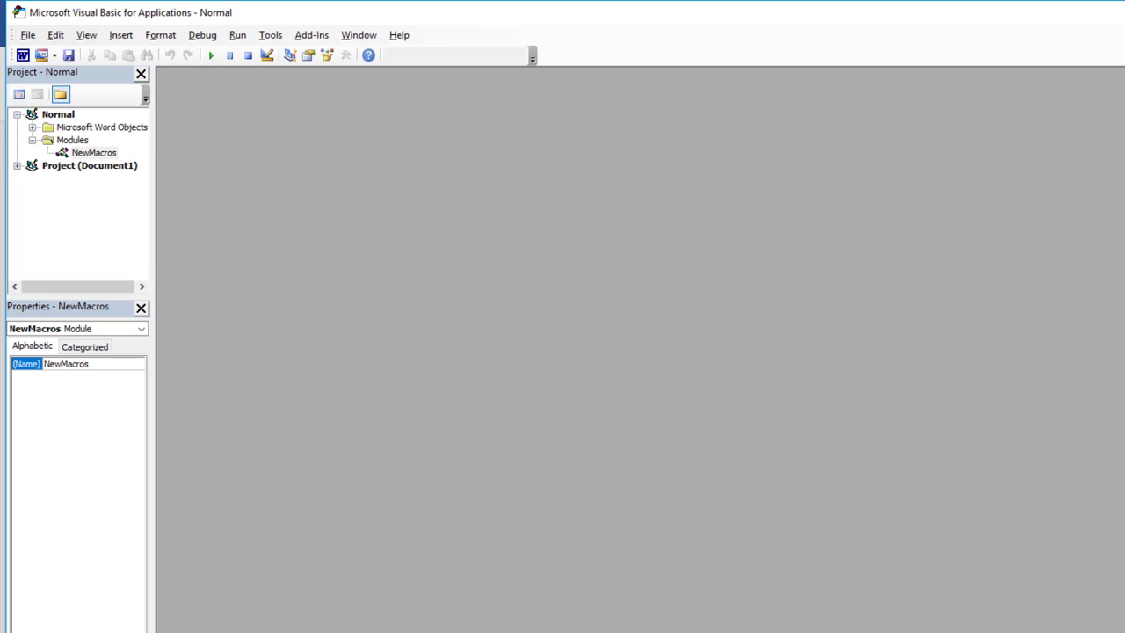
key(alt+q)
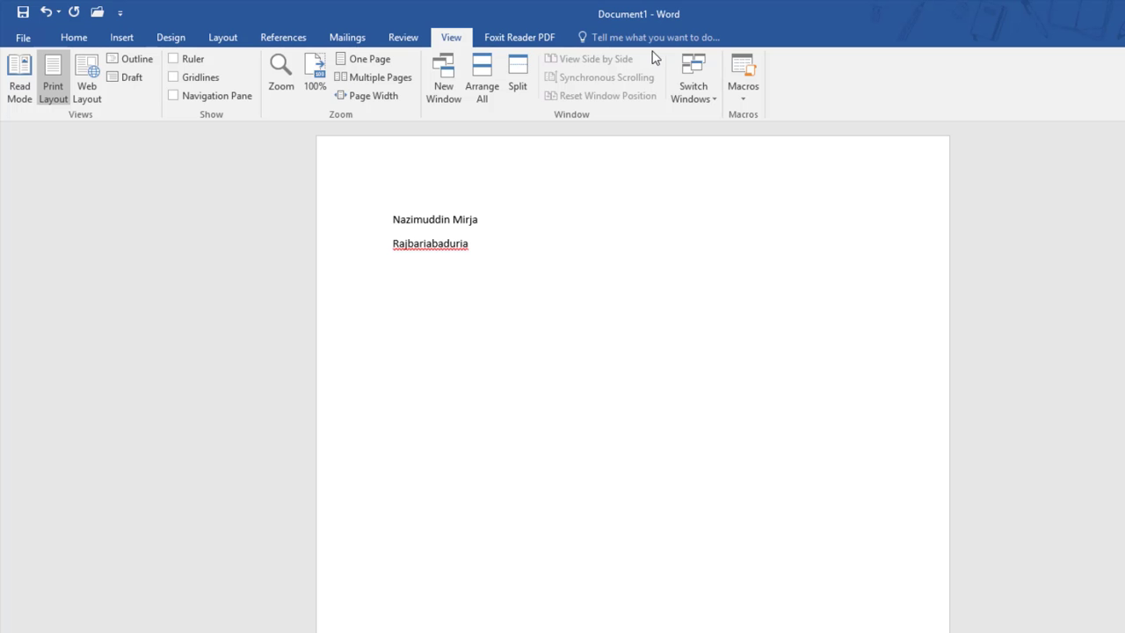
- Delete the test macro from the Macros list, confirming the deletion, and close the list
click(743, 96)
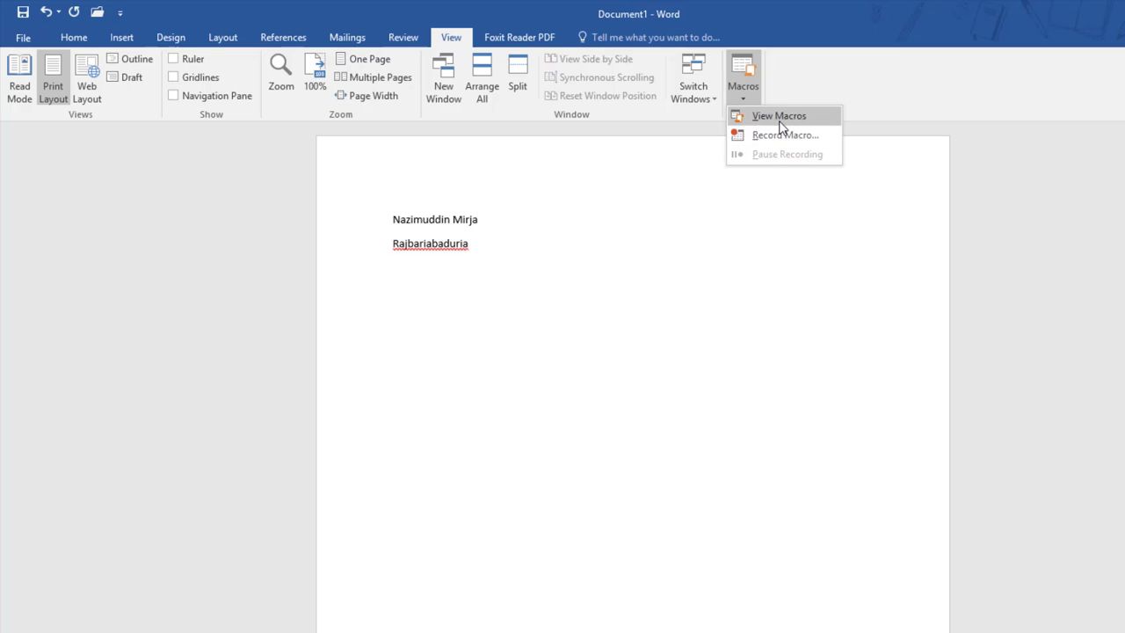
click(780, 115)
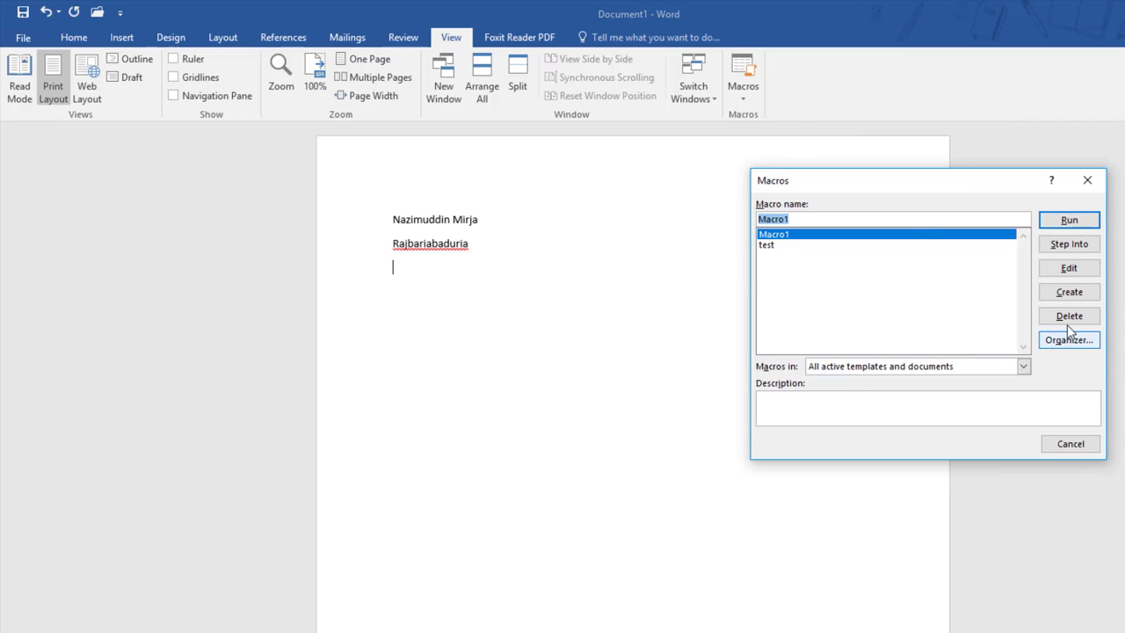
click(782, 245)
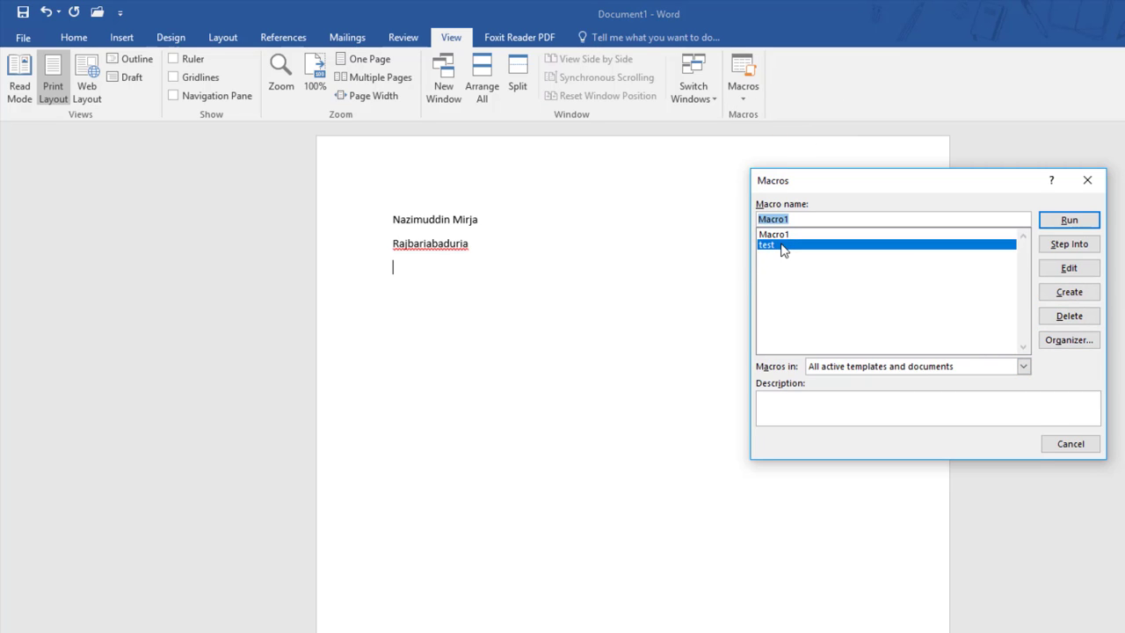
click(1066, 315)
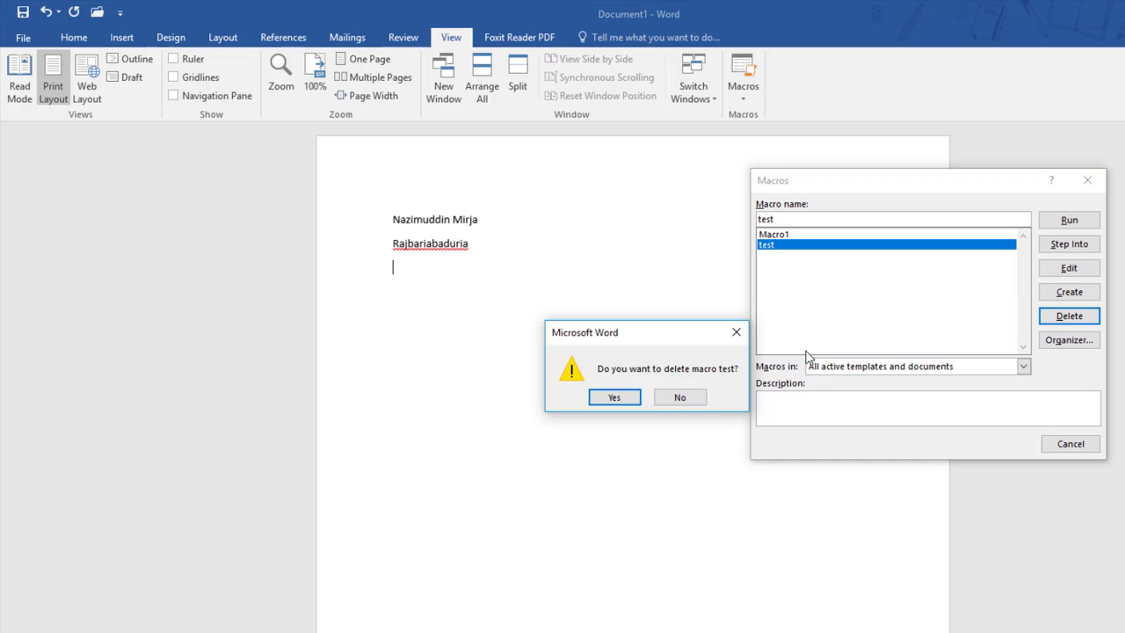
click(610, 397)
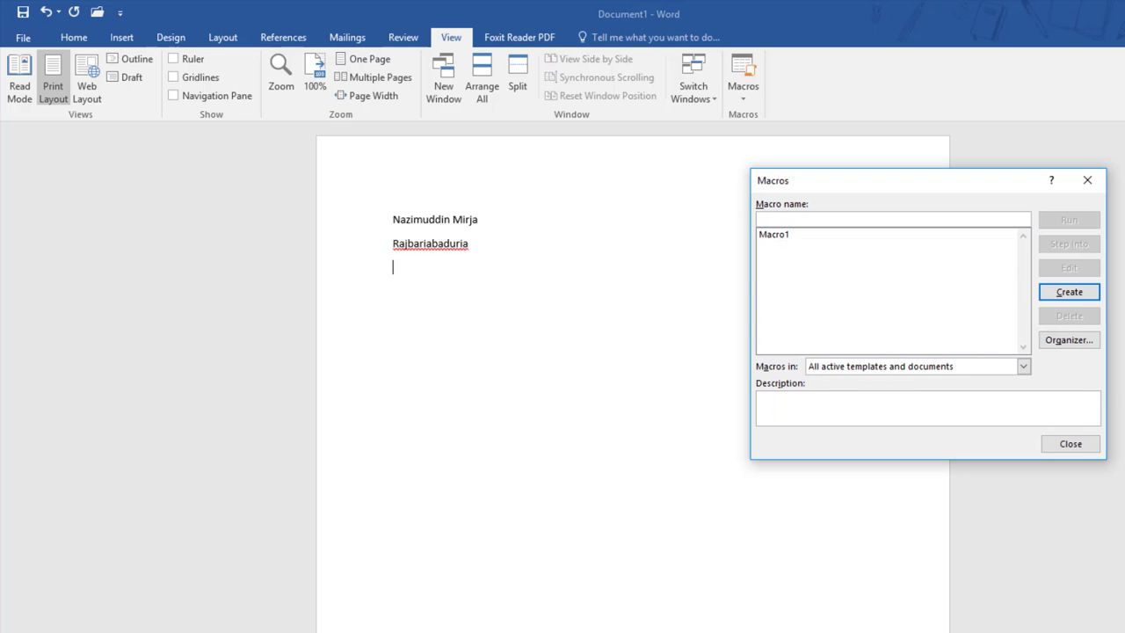
click(1071, 443)
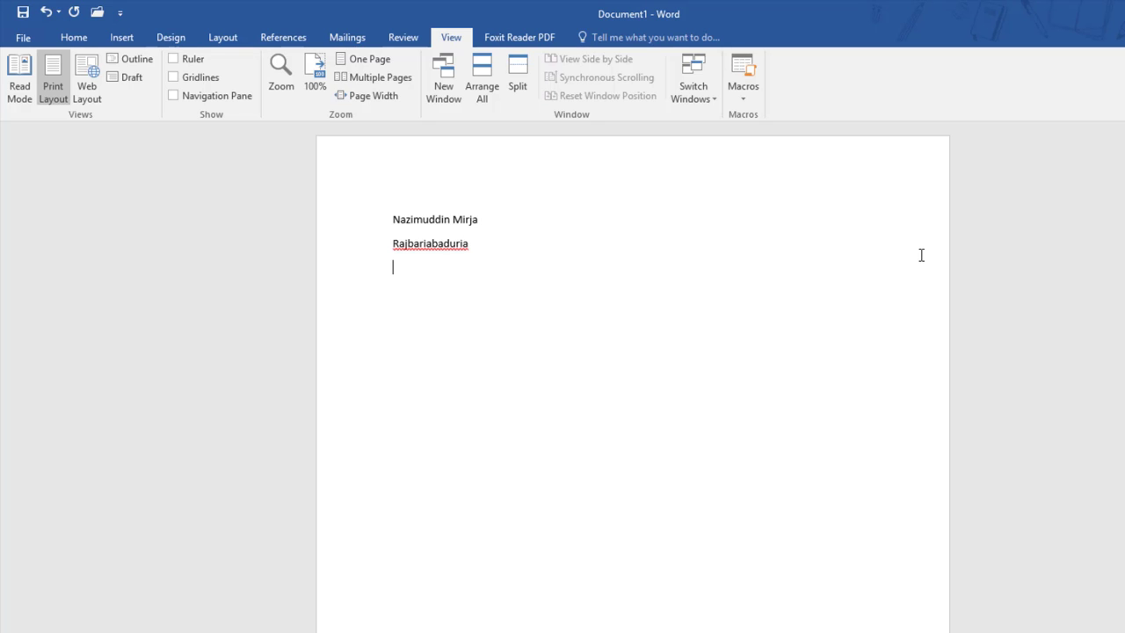
- Back out of an accidental Create prompt, then delete Macro1 so the Macros list is empty
click(751, 101)
click(759, 123)
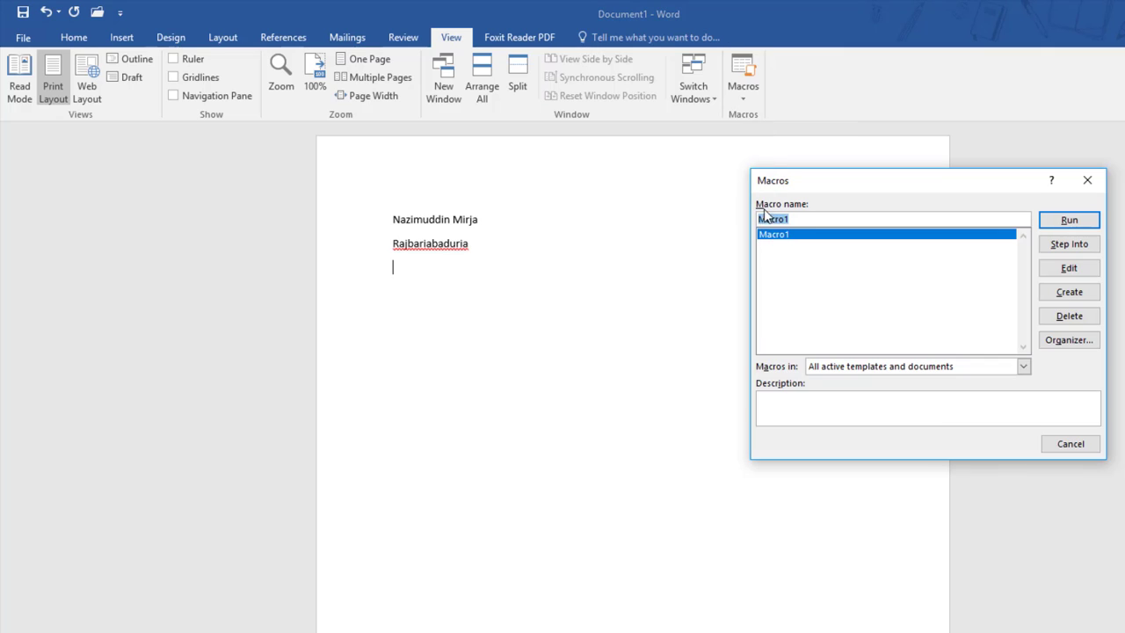
click(1060, 295)
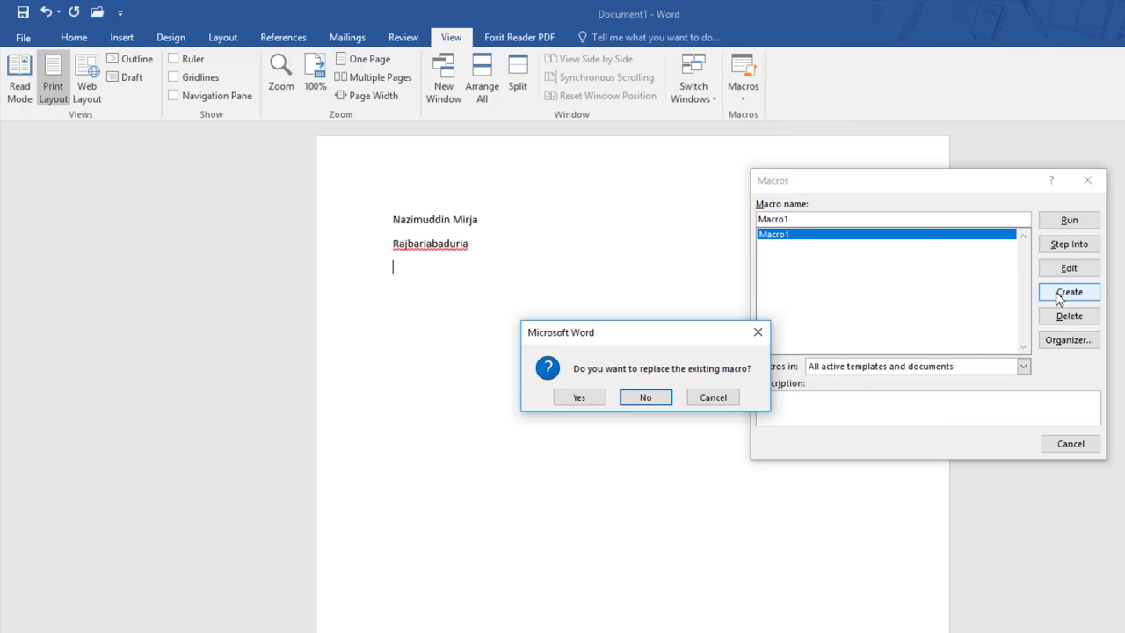
click(736, 398)
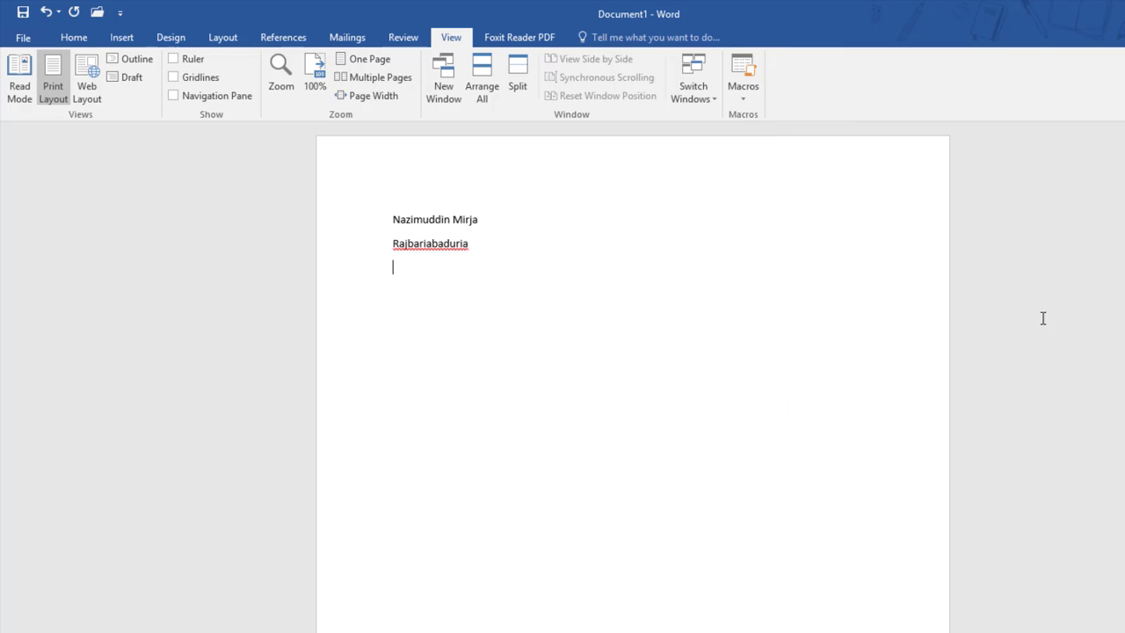
click(744, 95)
click(791, 121)
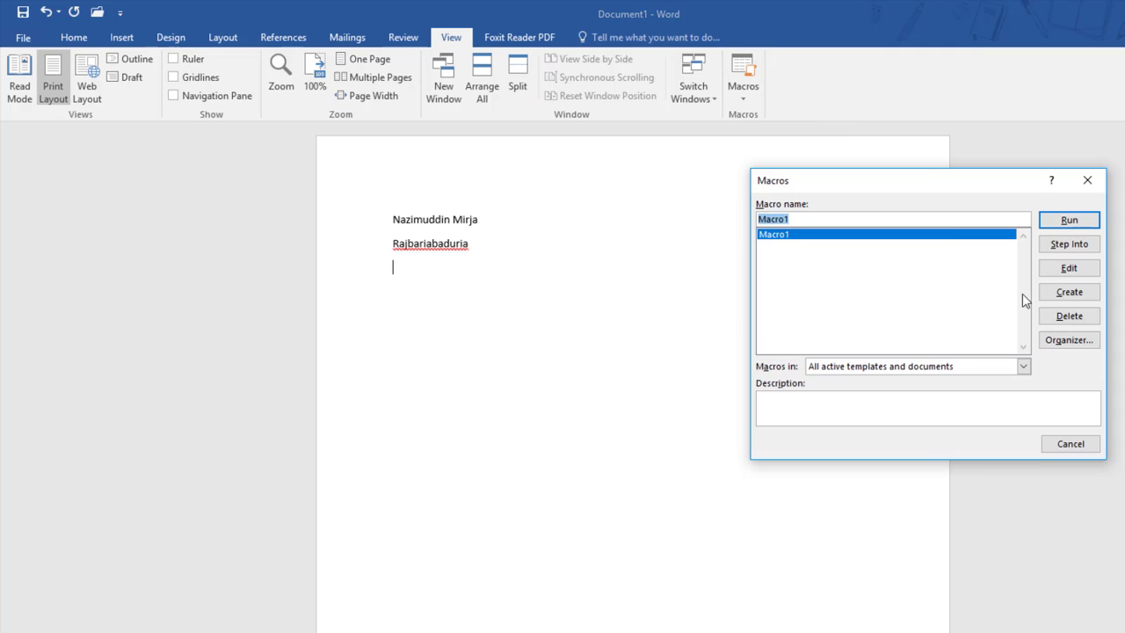
click(1067, 316)
click(618, 401)
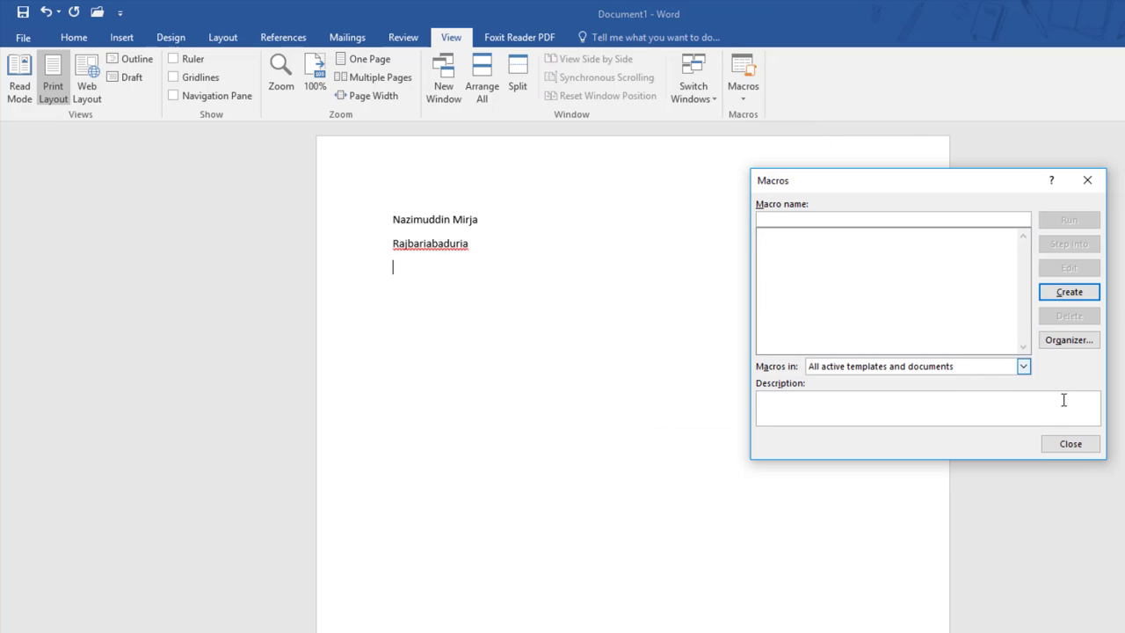
click(1070, 444)
- Select all the text and close Word, choosing Don't Save for the document
key(ctrl+a)
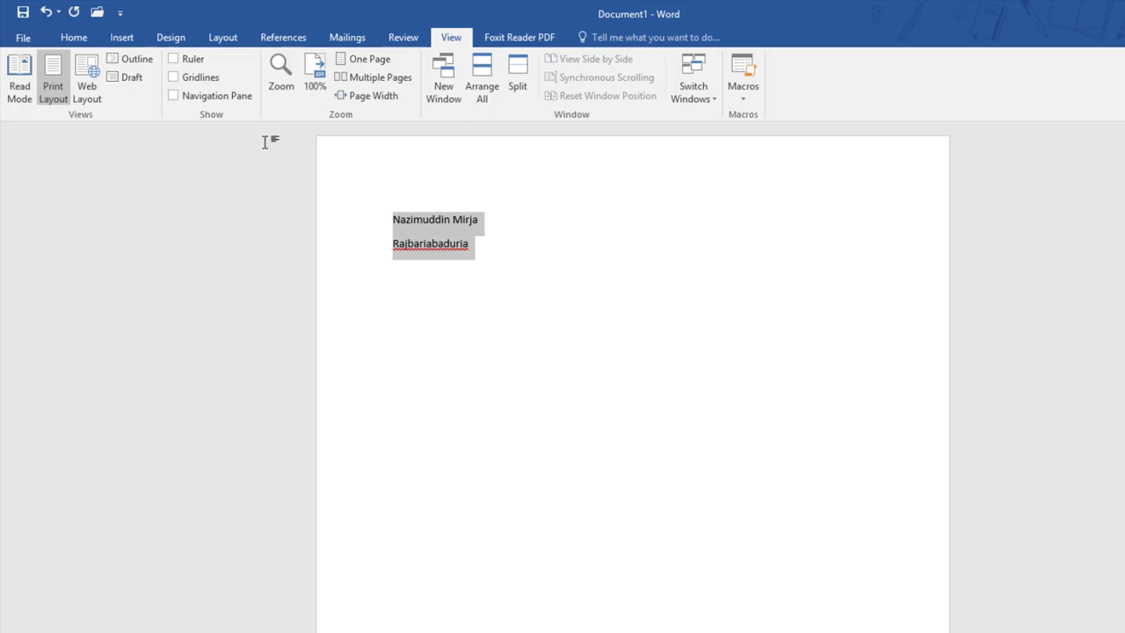
key(alt+F4)
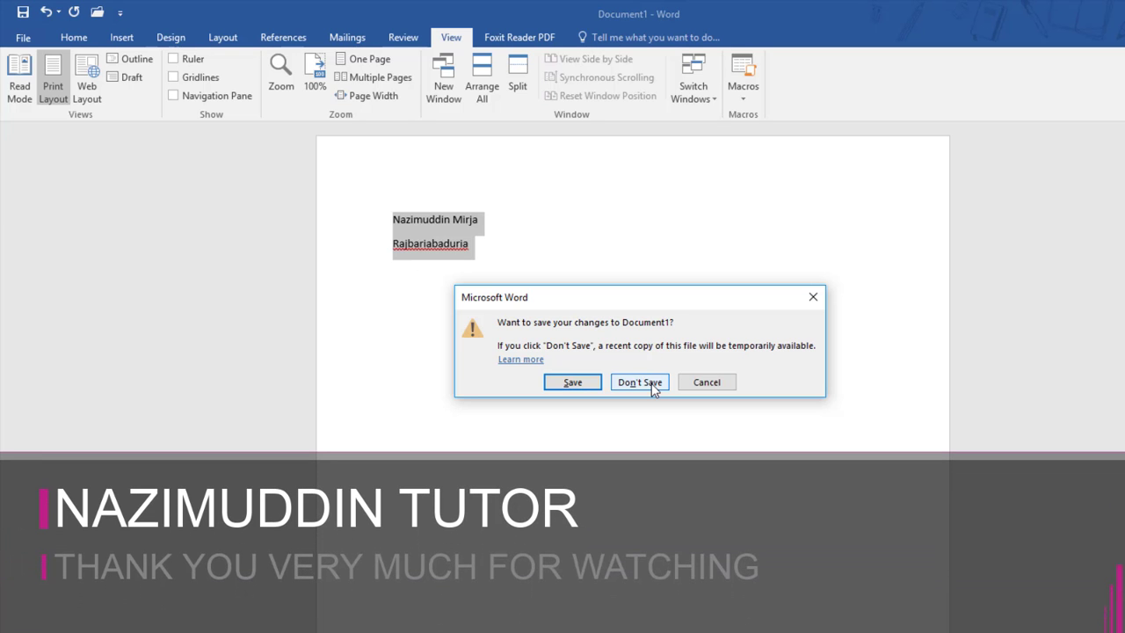
click(653, 387)
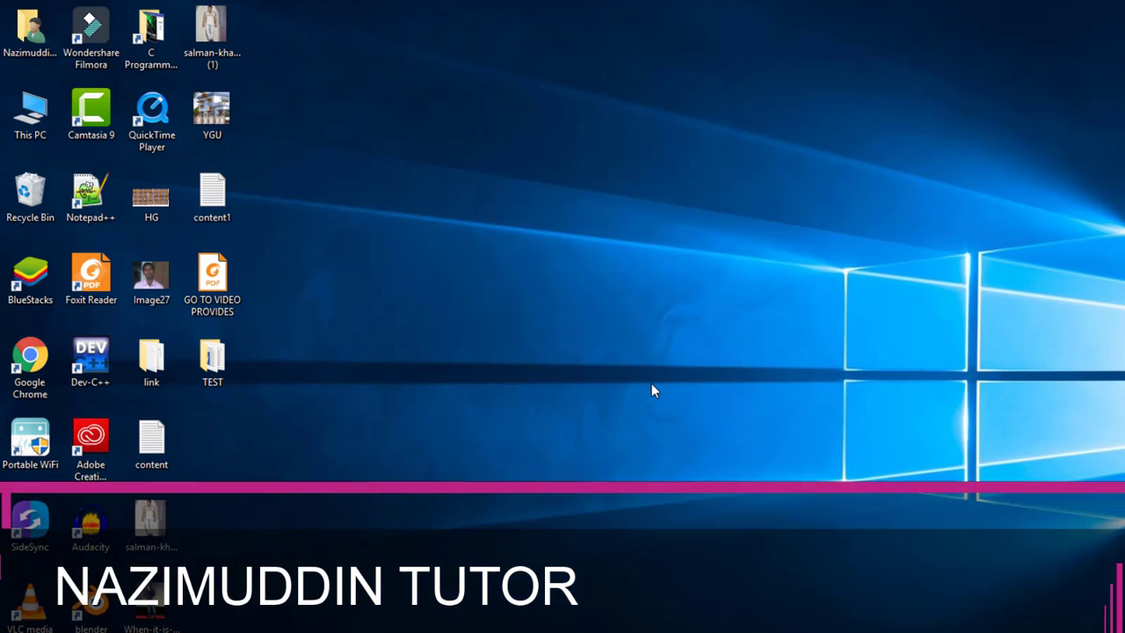